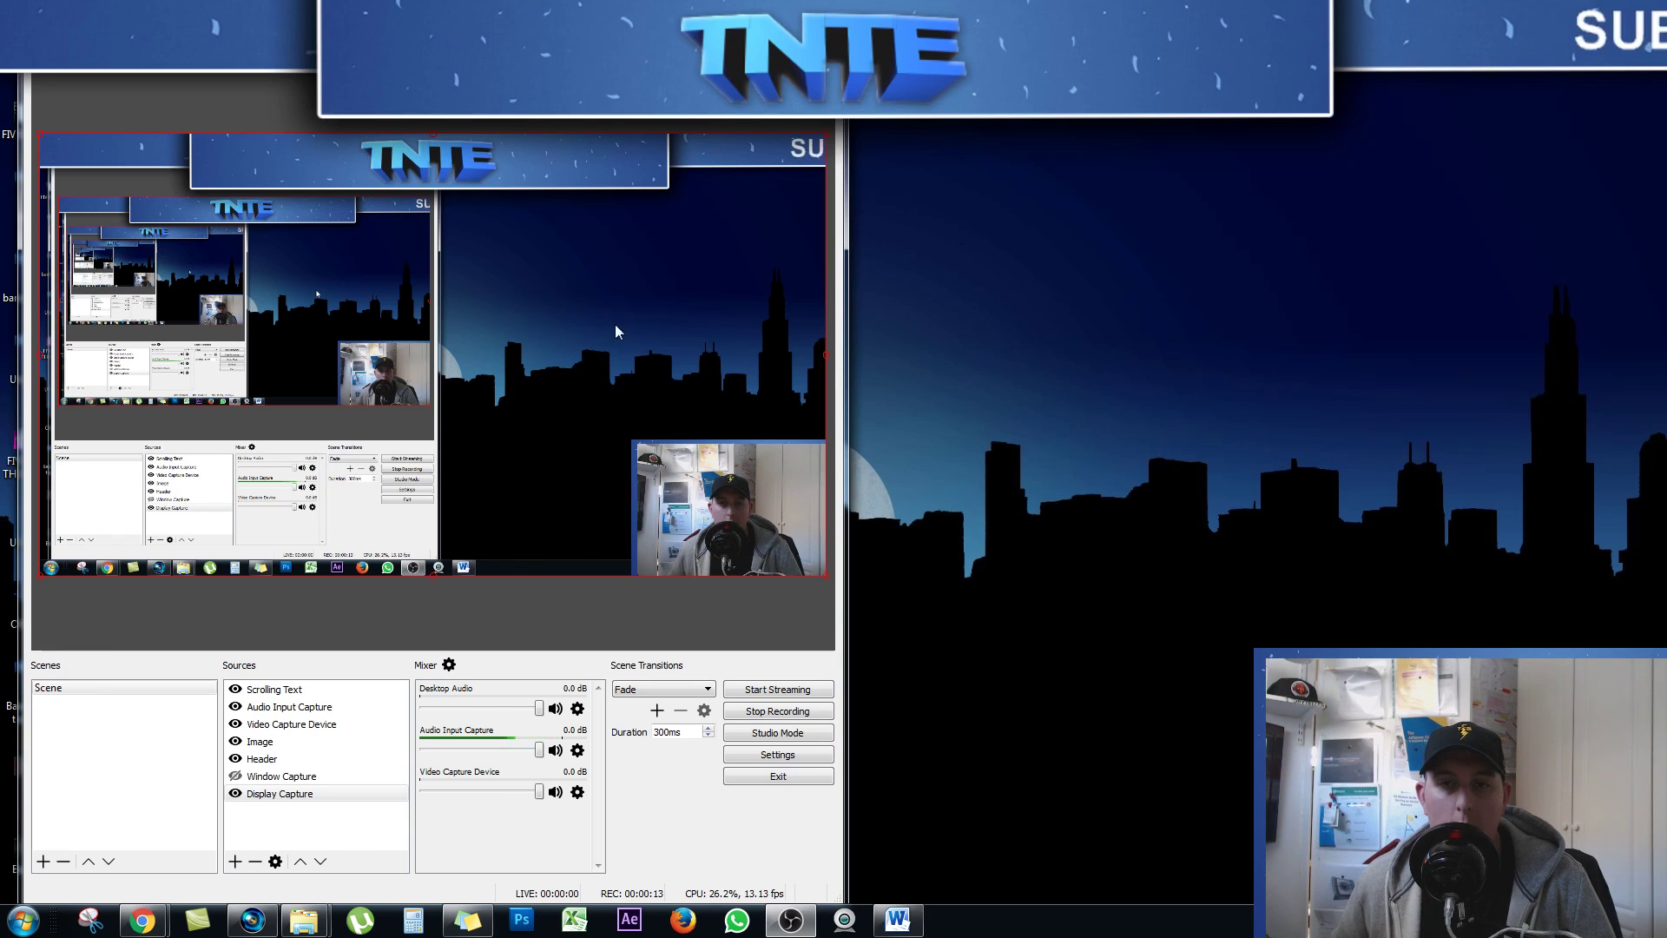
Delete the existing Scrolling Text source from the scene and confirm the removal
click(749, 151)
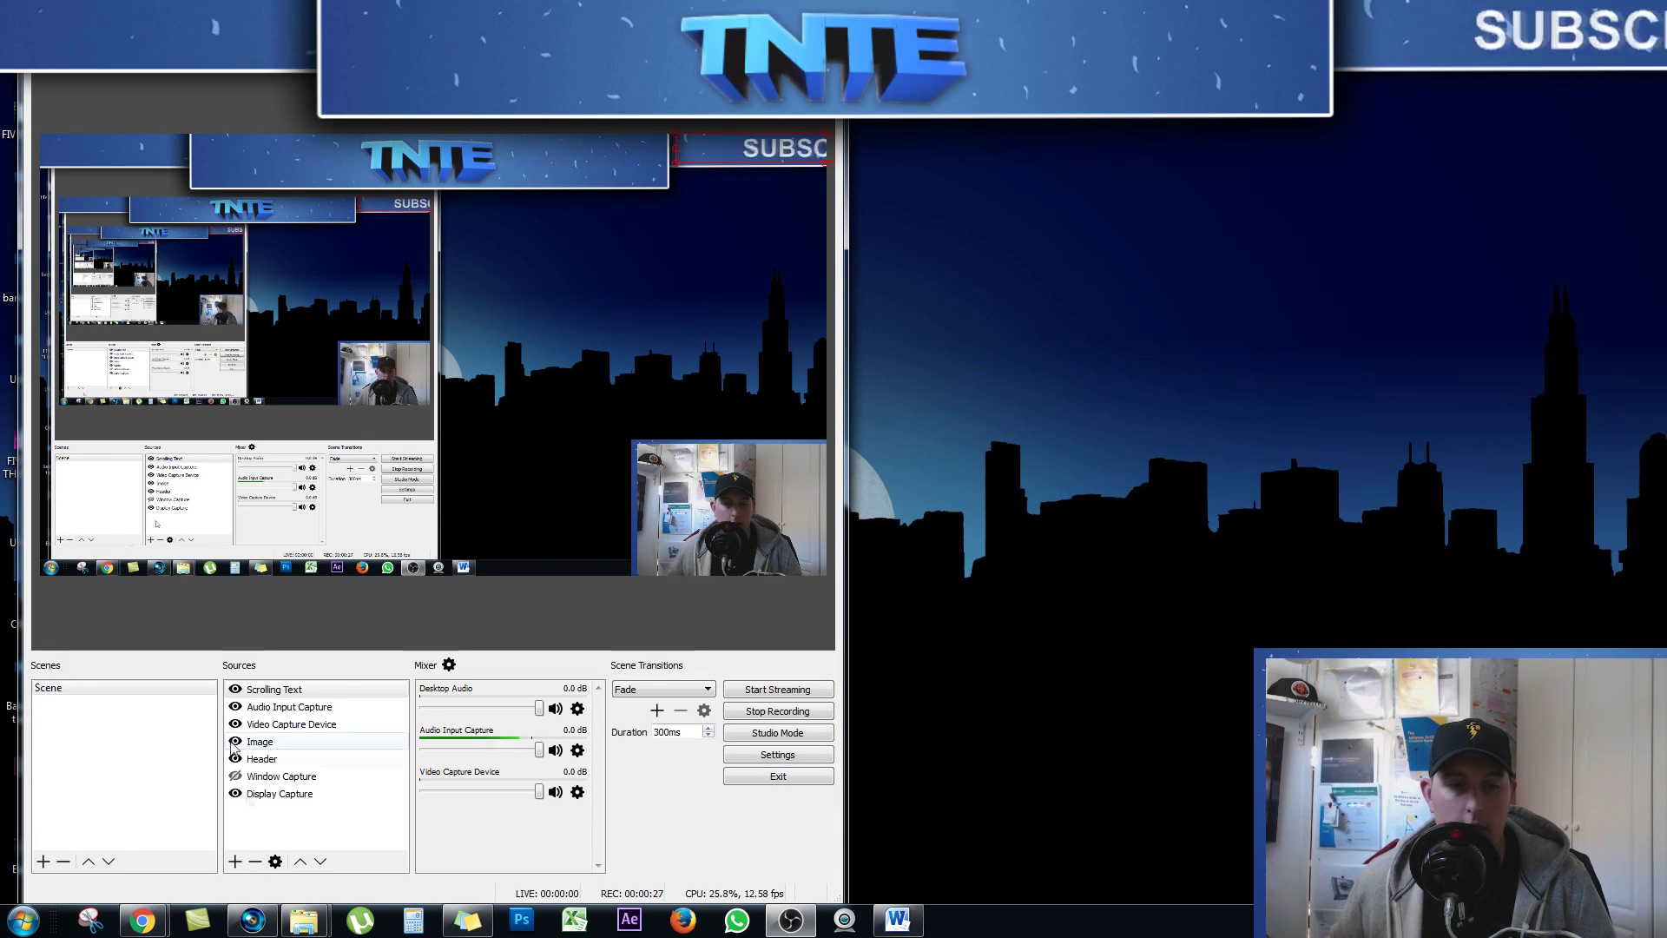
click(258, 689)
key(Delete)
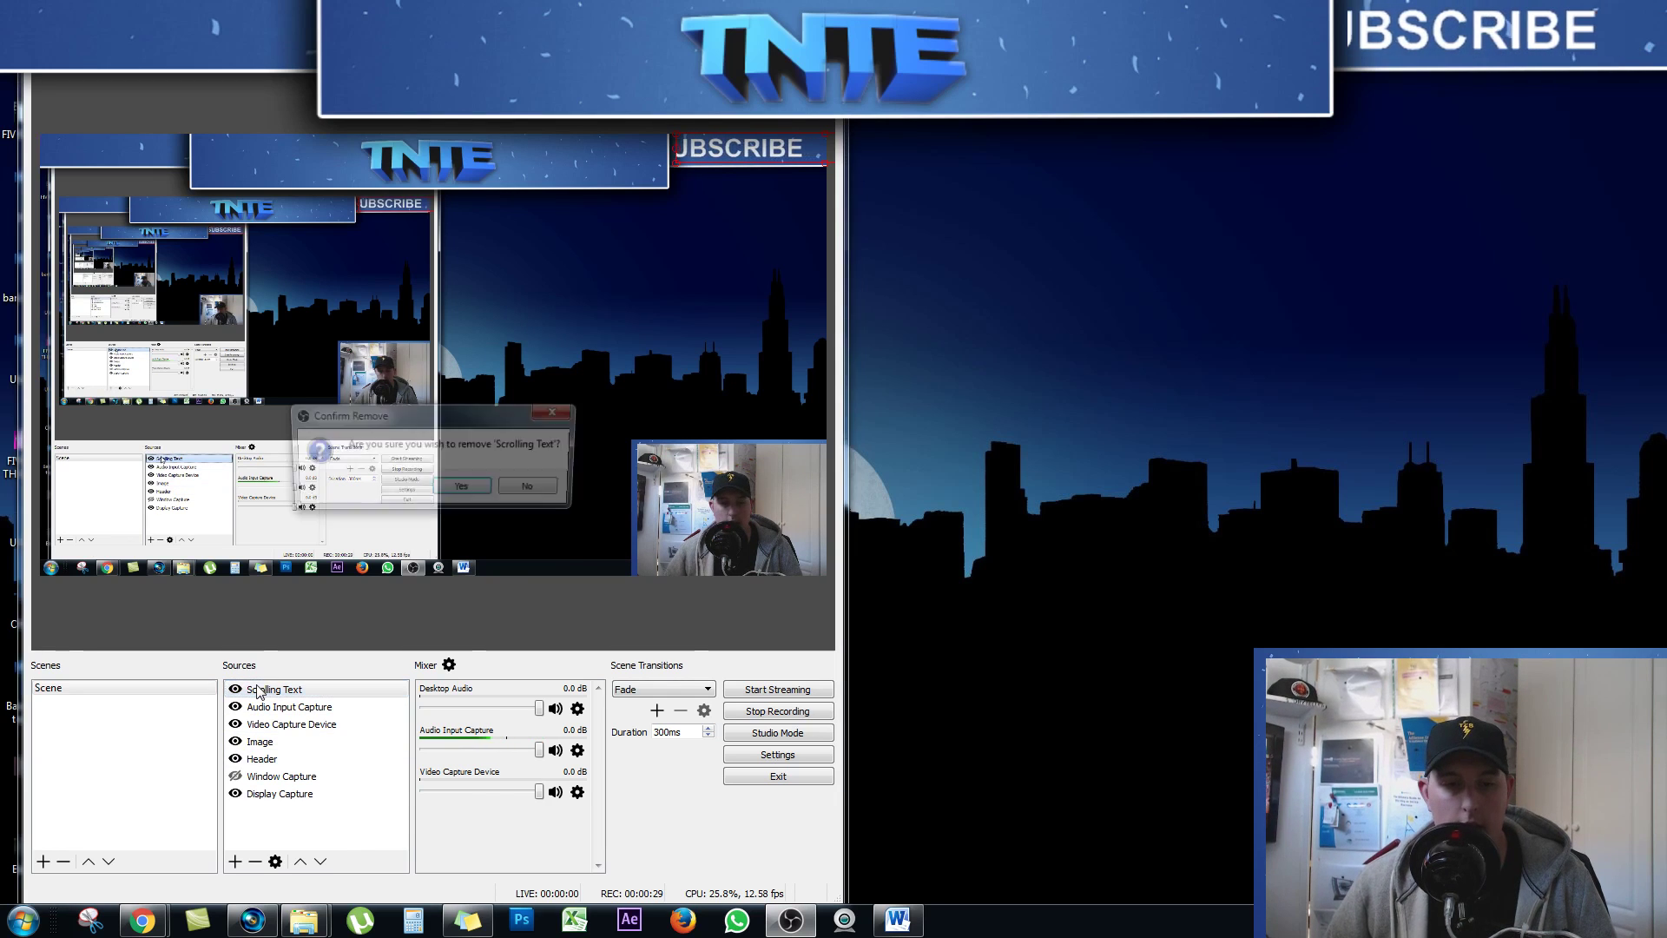
key(Return)
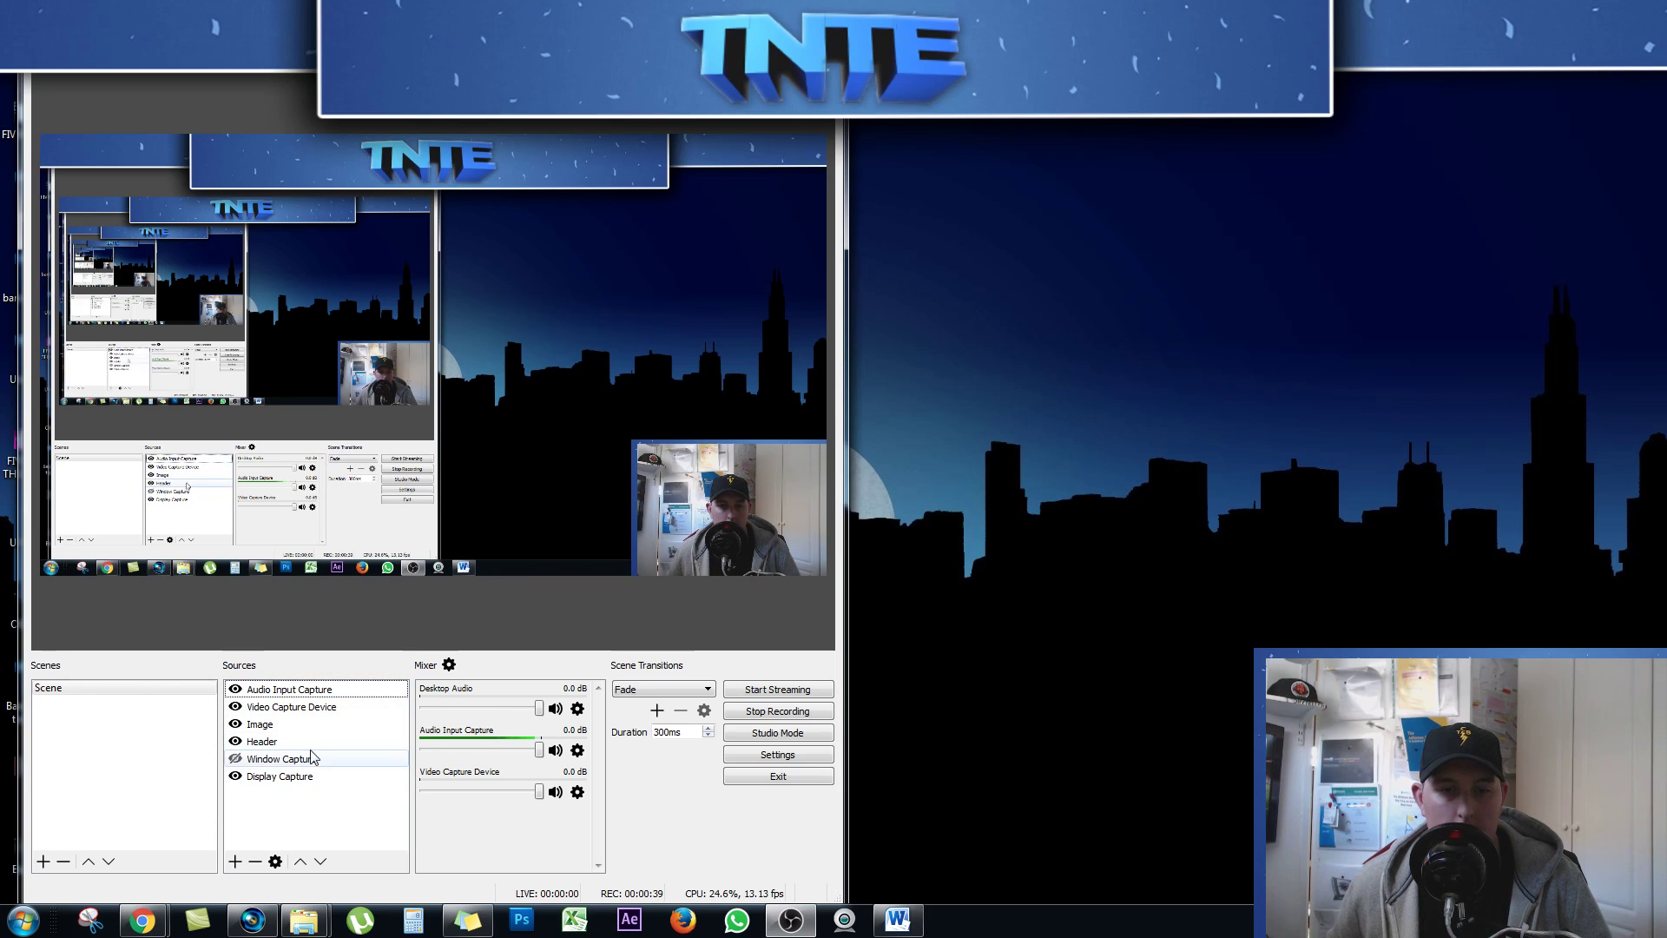
Add a new Text (GDI+) source named 'Scrolling text'
click(235, 862)
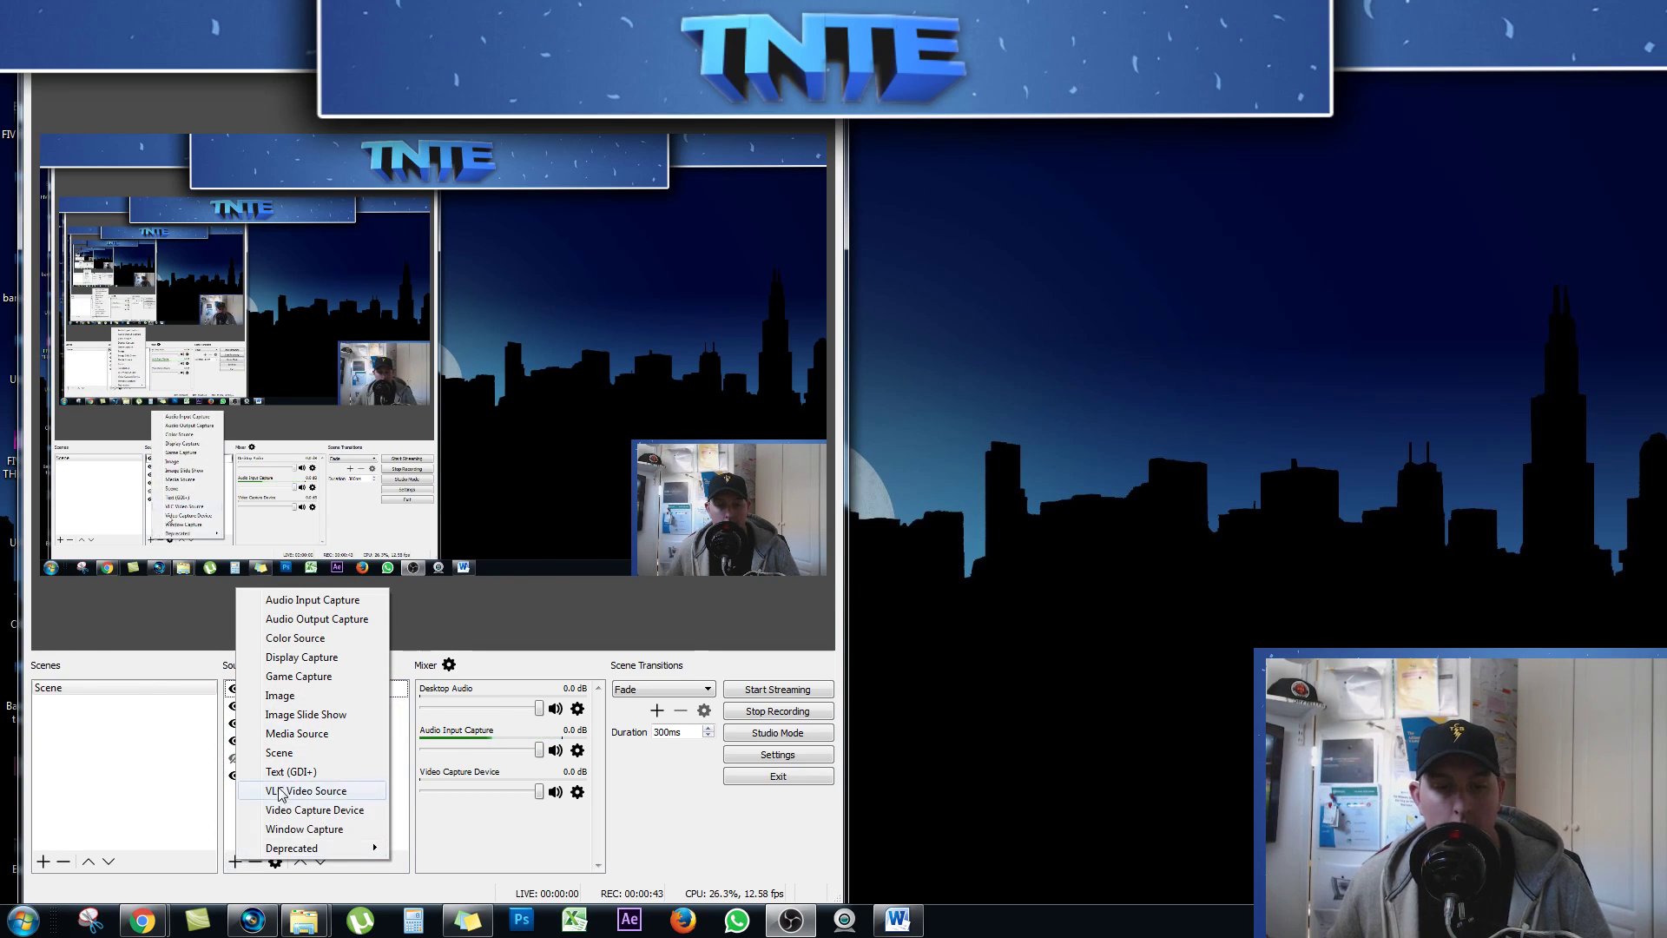
click(281, 773)
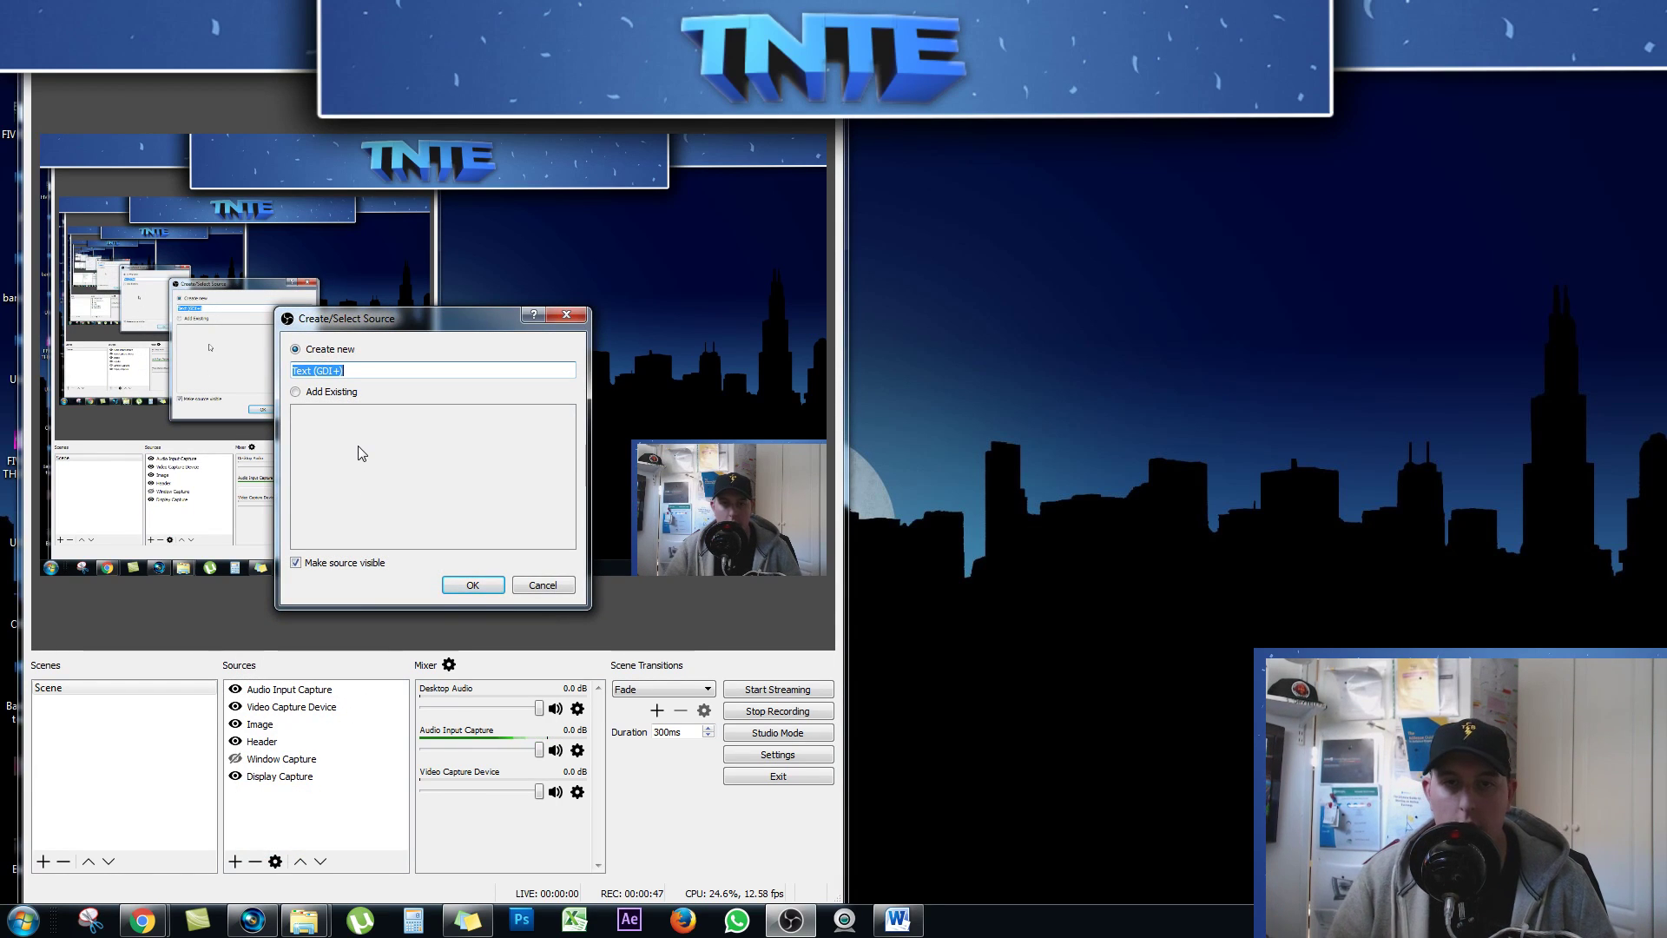
text(Scrolling text)
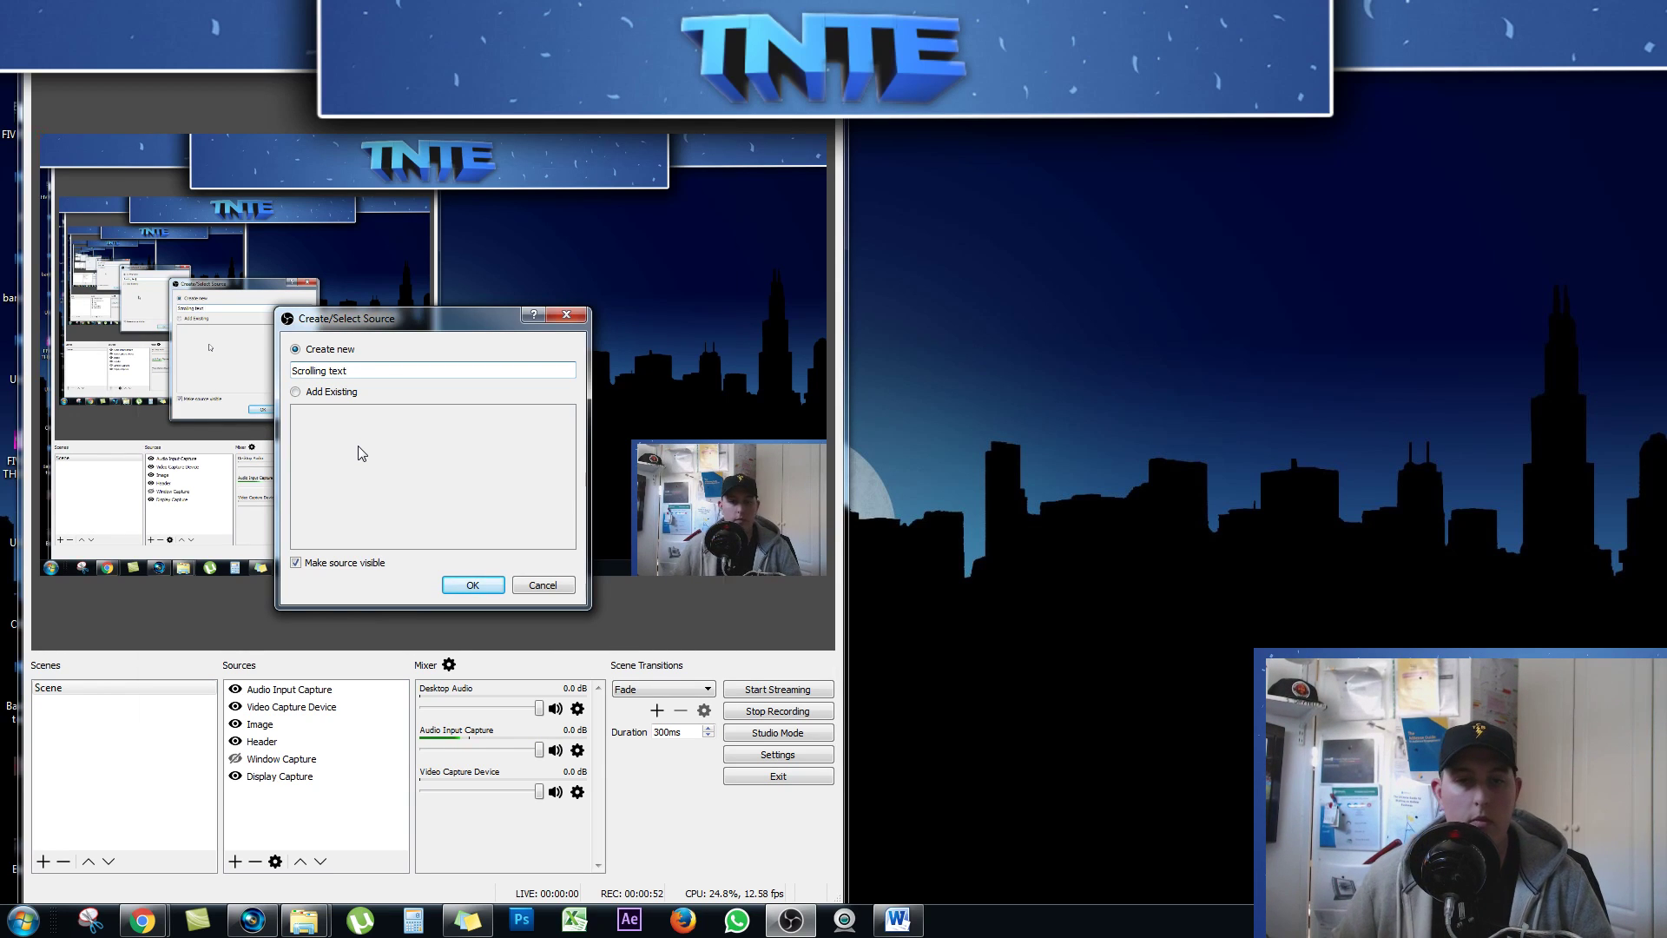
key(Return)
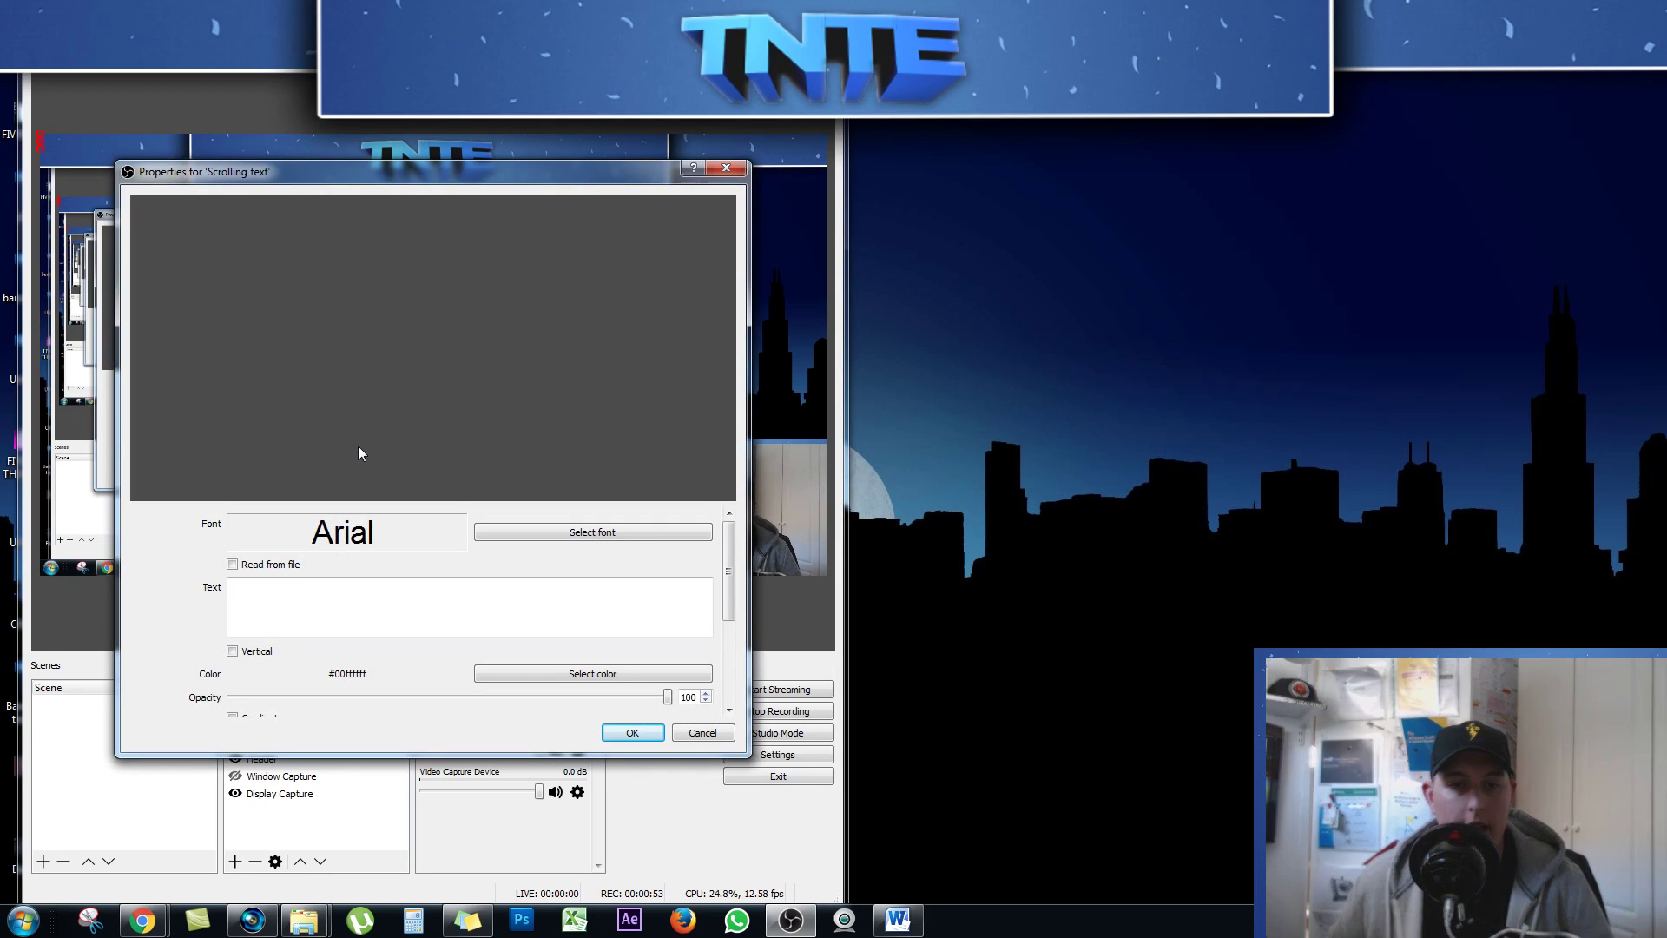
Enter SUBSCRIBE as the source text and set the font to bold Arial
click(336, 589)
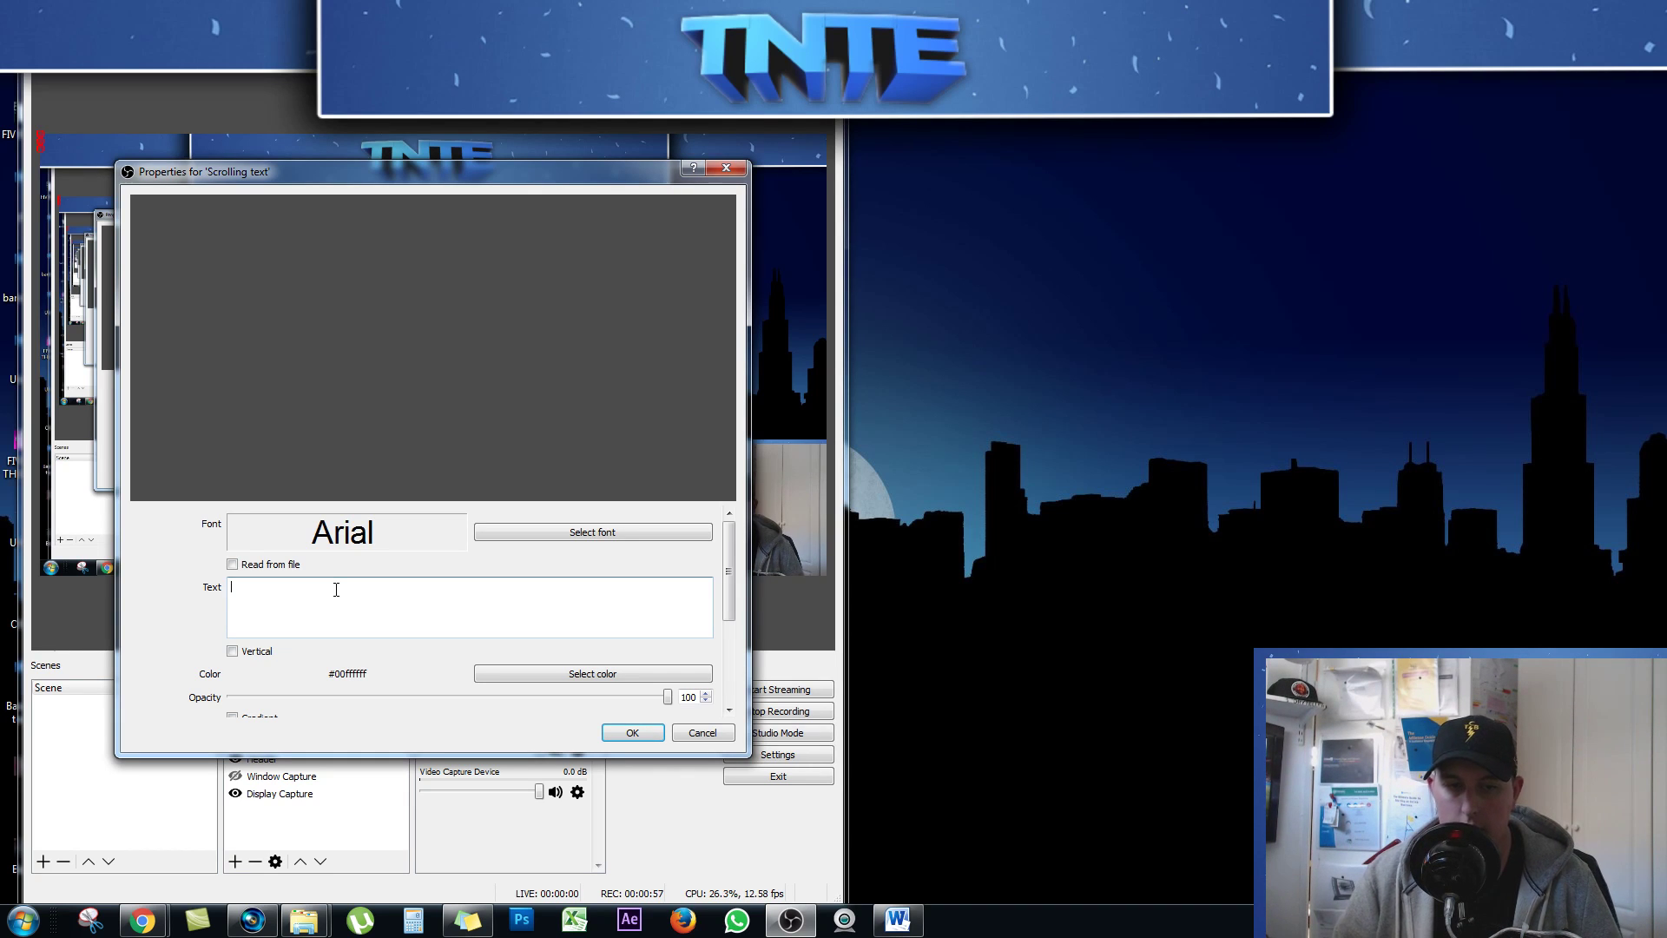
text(SUB)
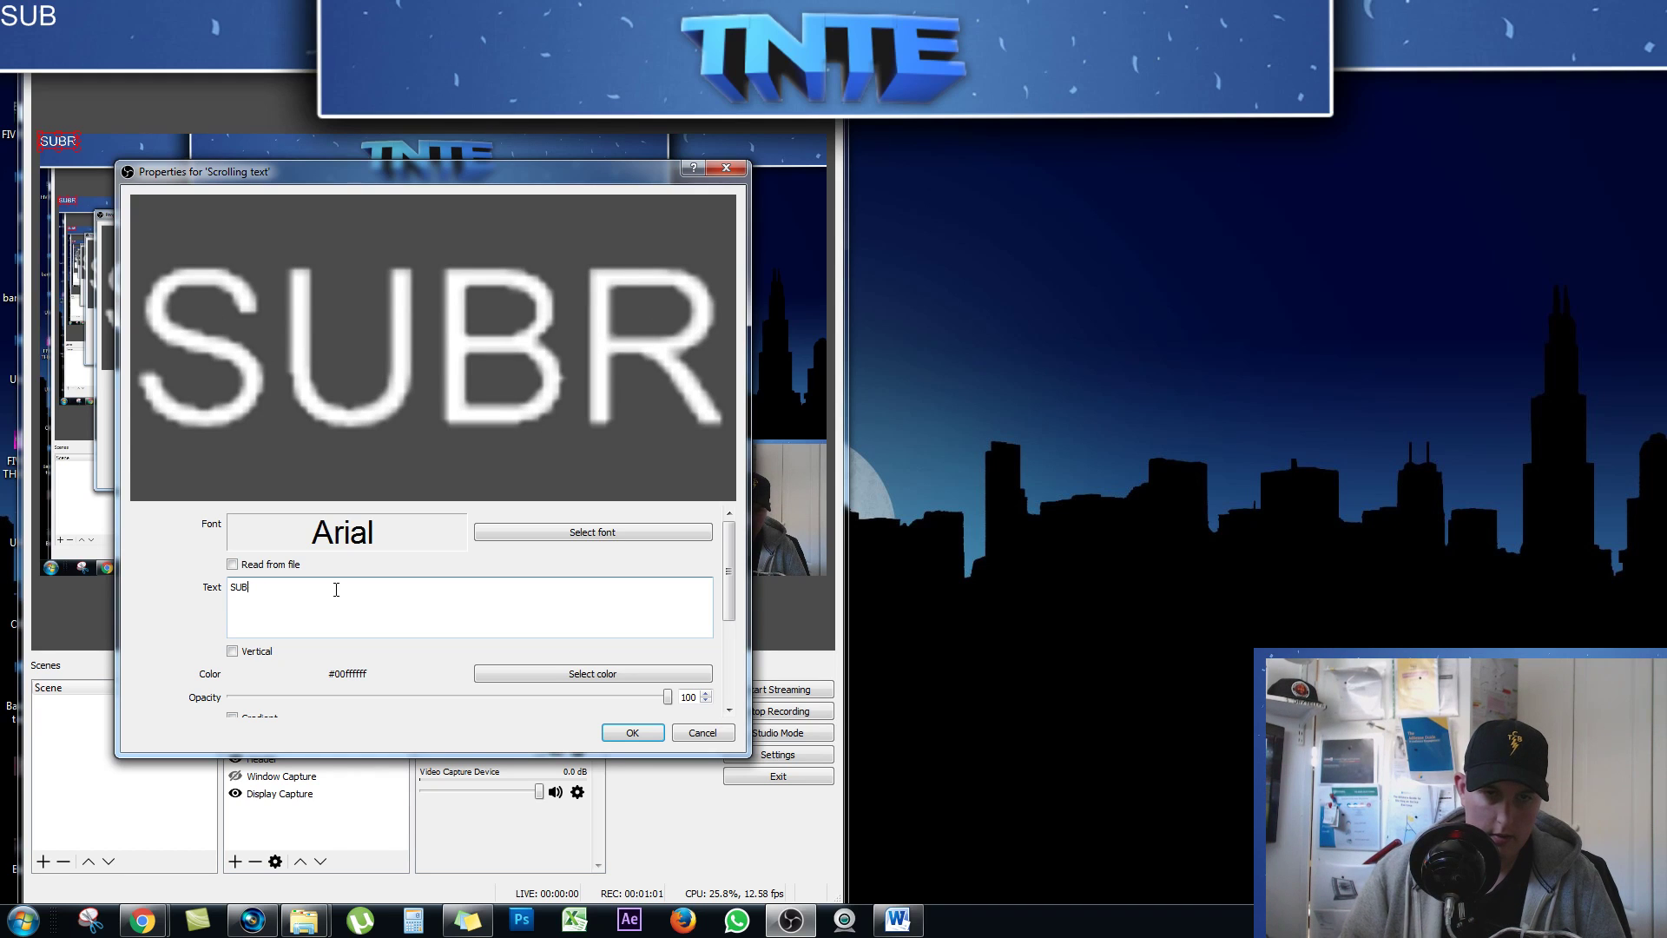
text(RSCRIBE)
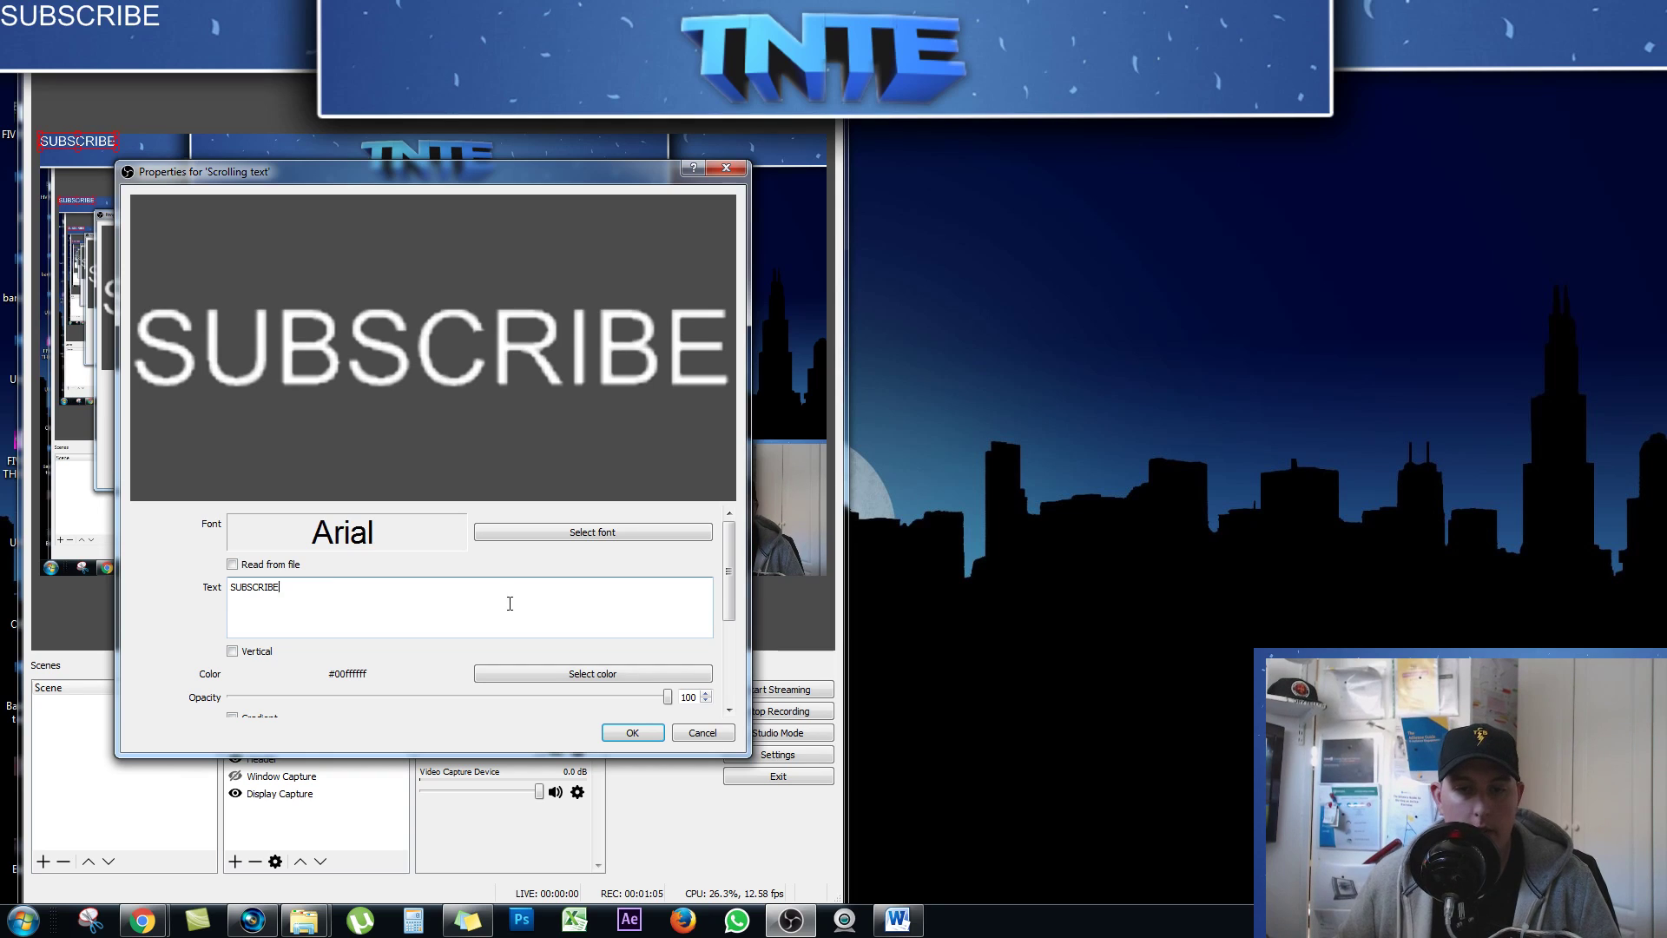
click(589, 532)
click(456, 373)
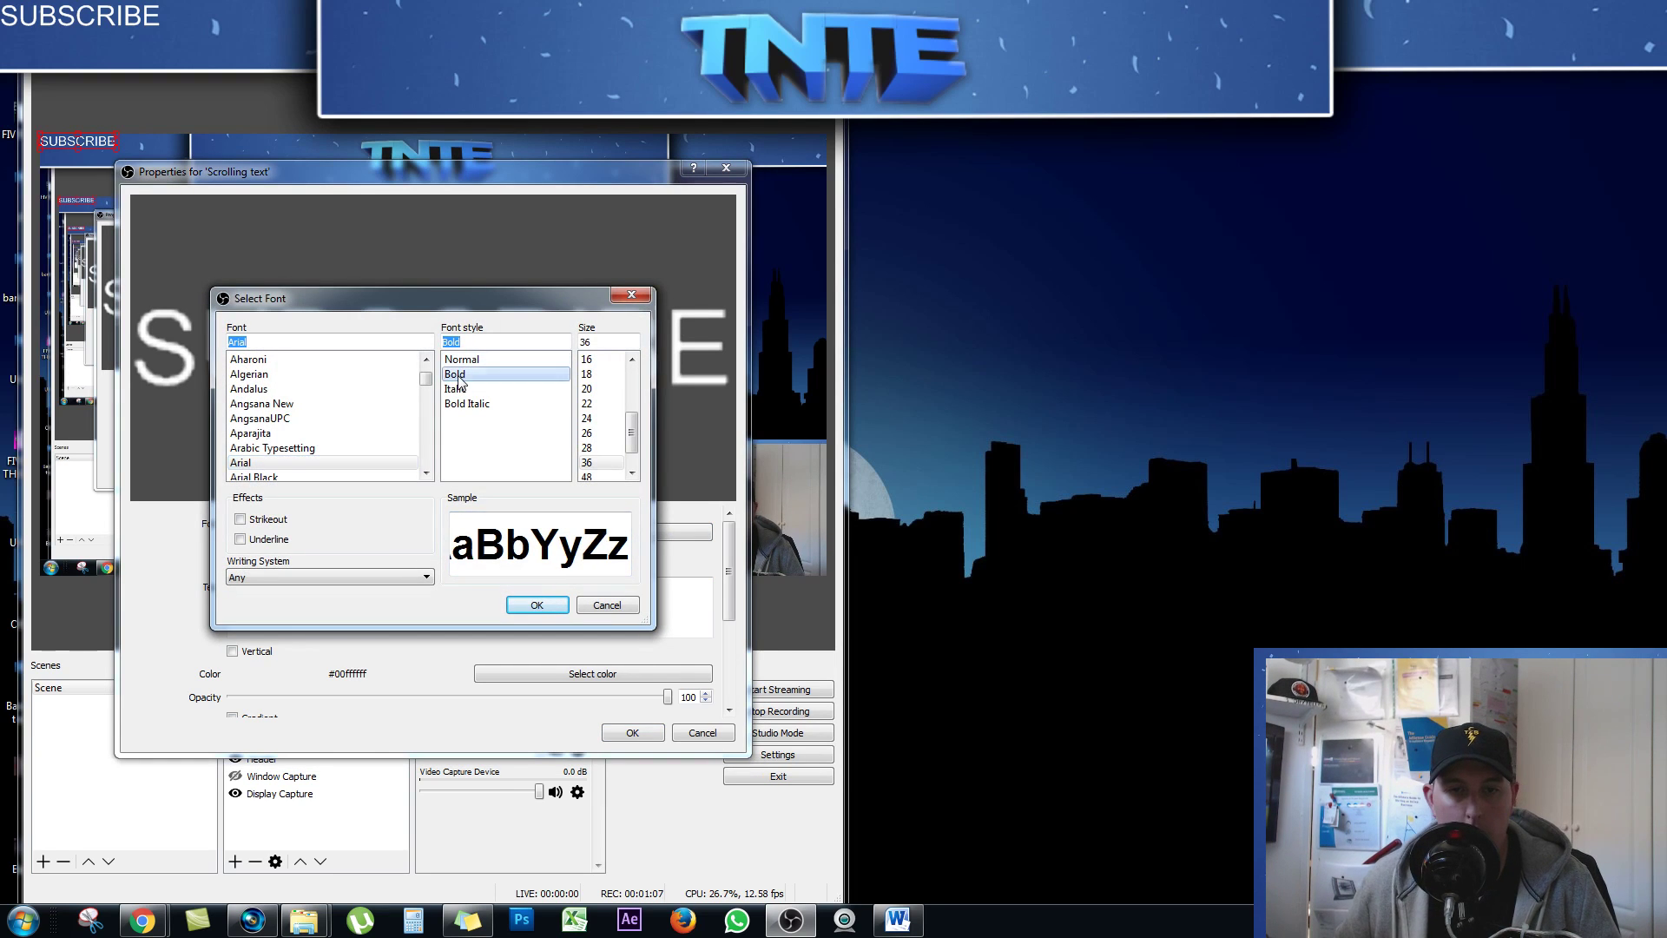
click(538, 606)
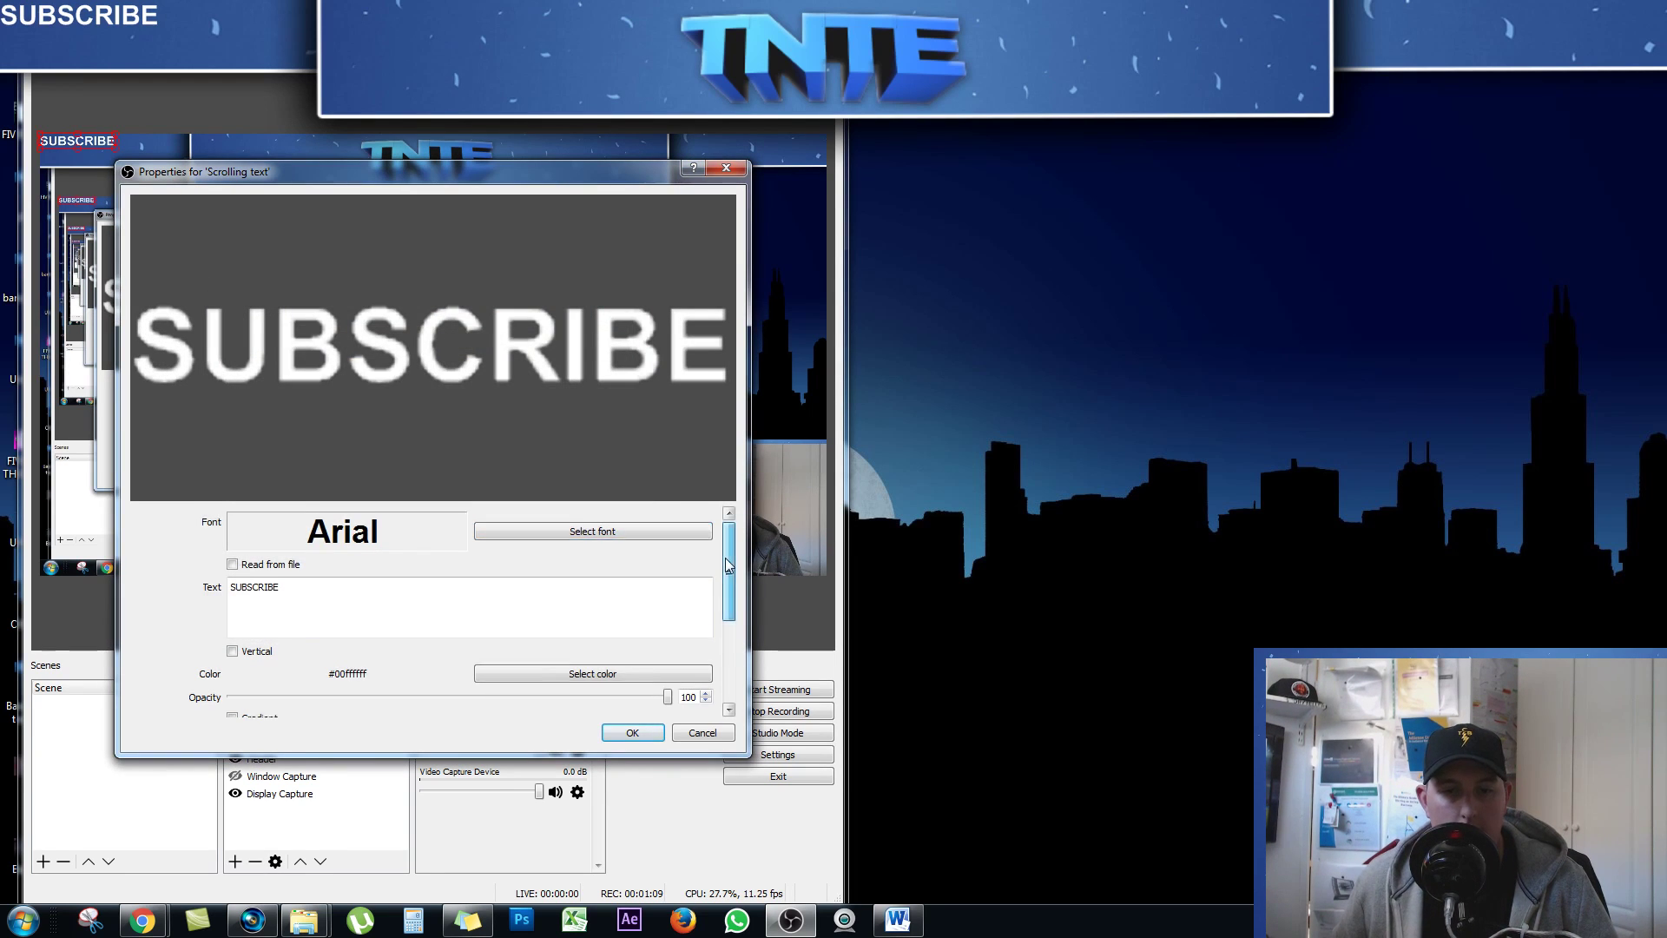
Set the text alignment to Center and apply the text source's properties
drag(726, 560, 726, 643)
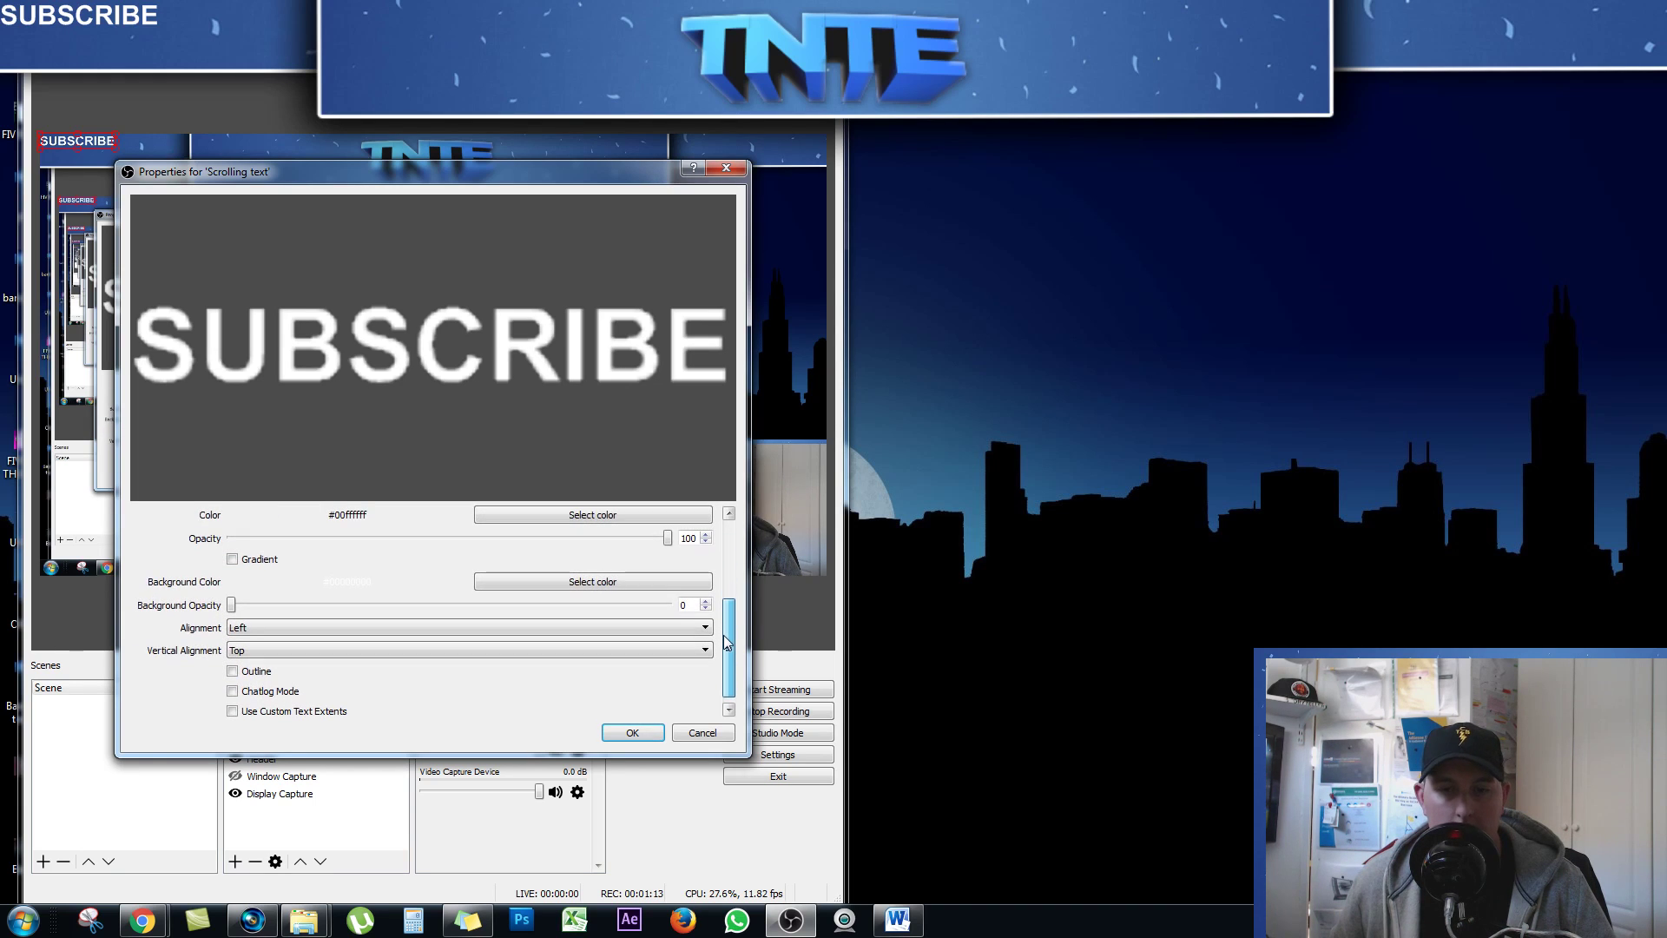
click(258, 628)
click(262, 658)
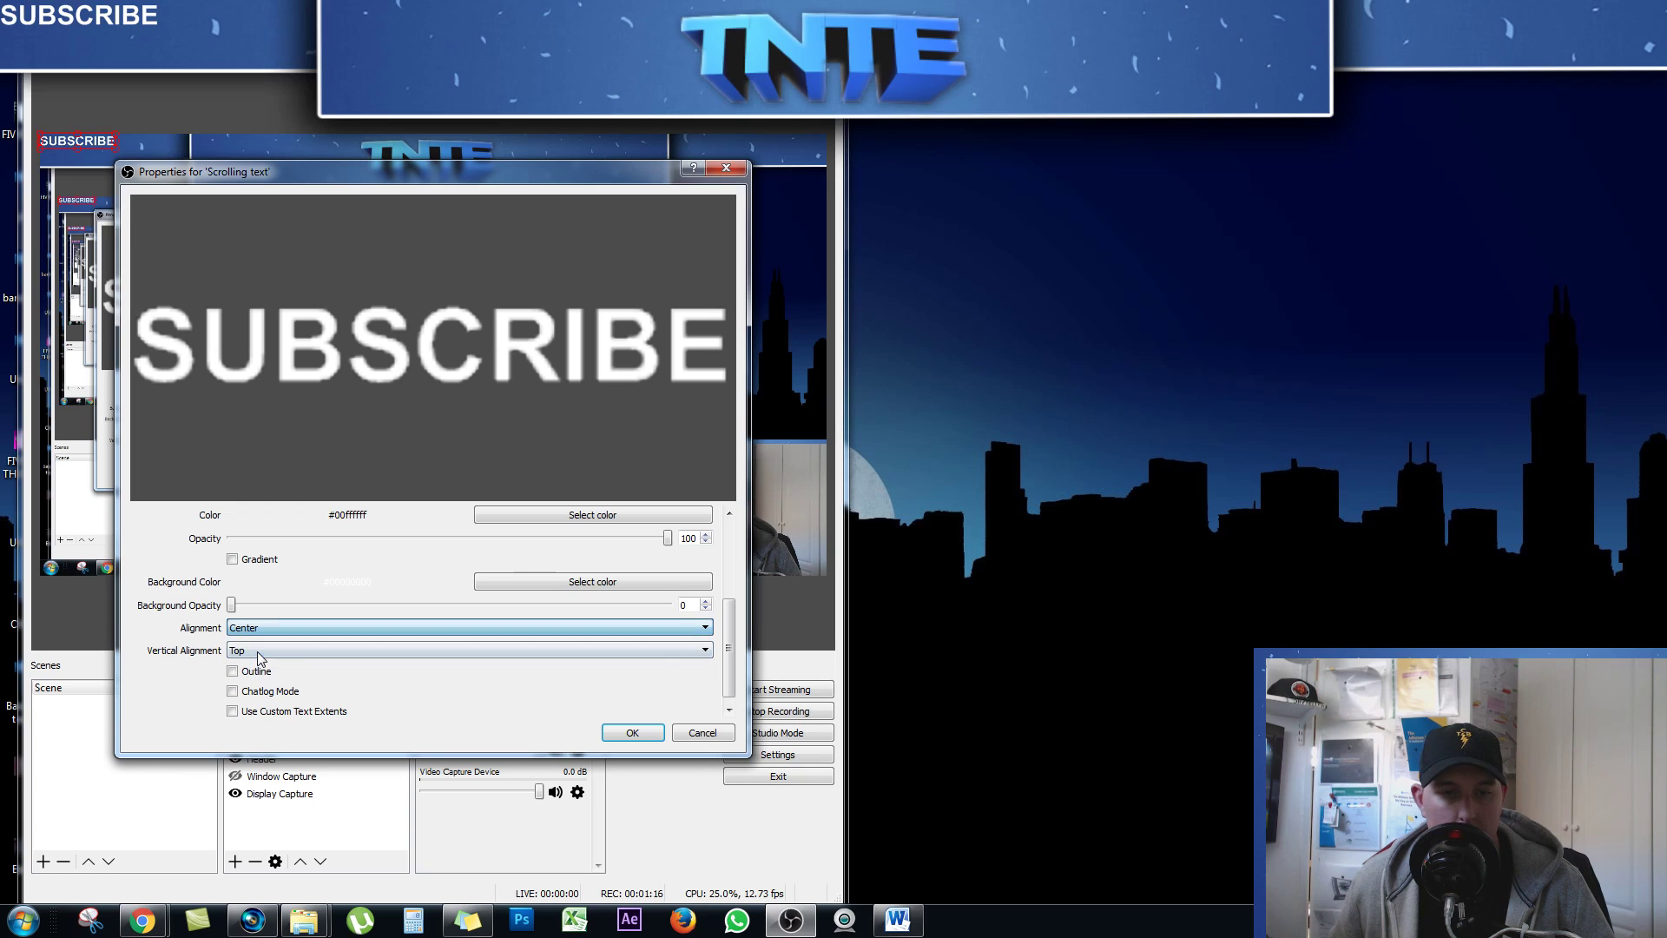
click(631, 733)
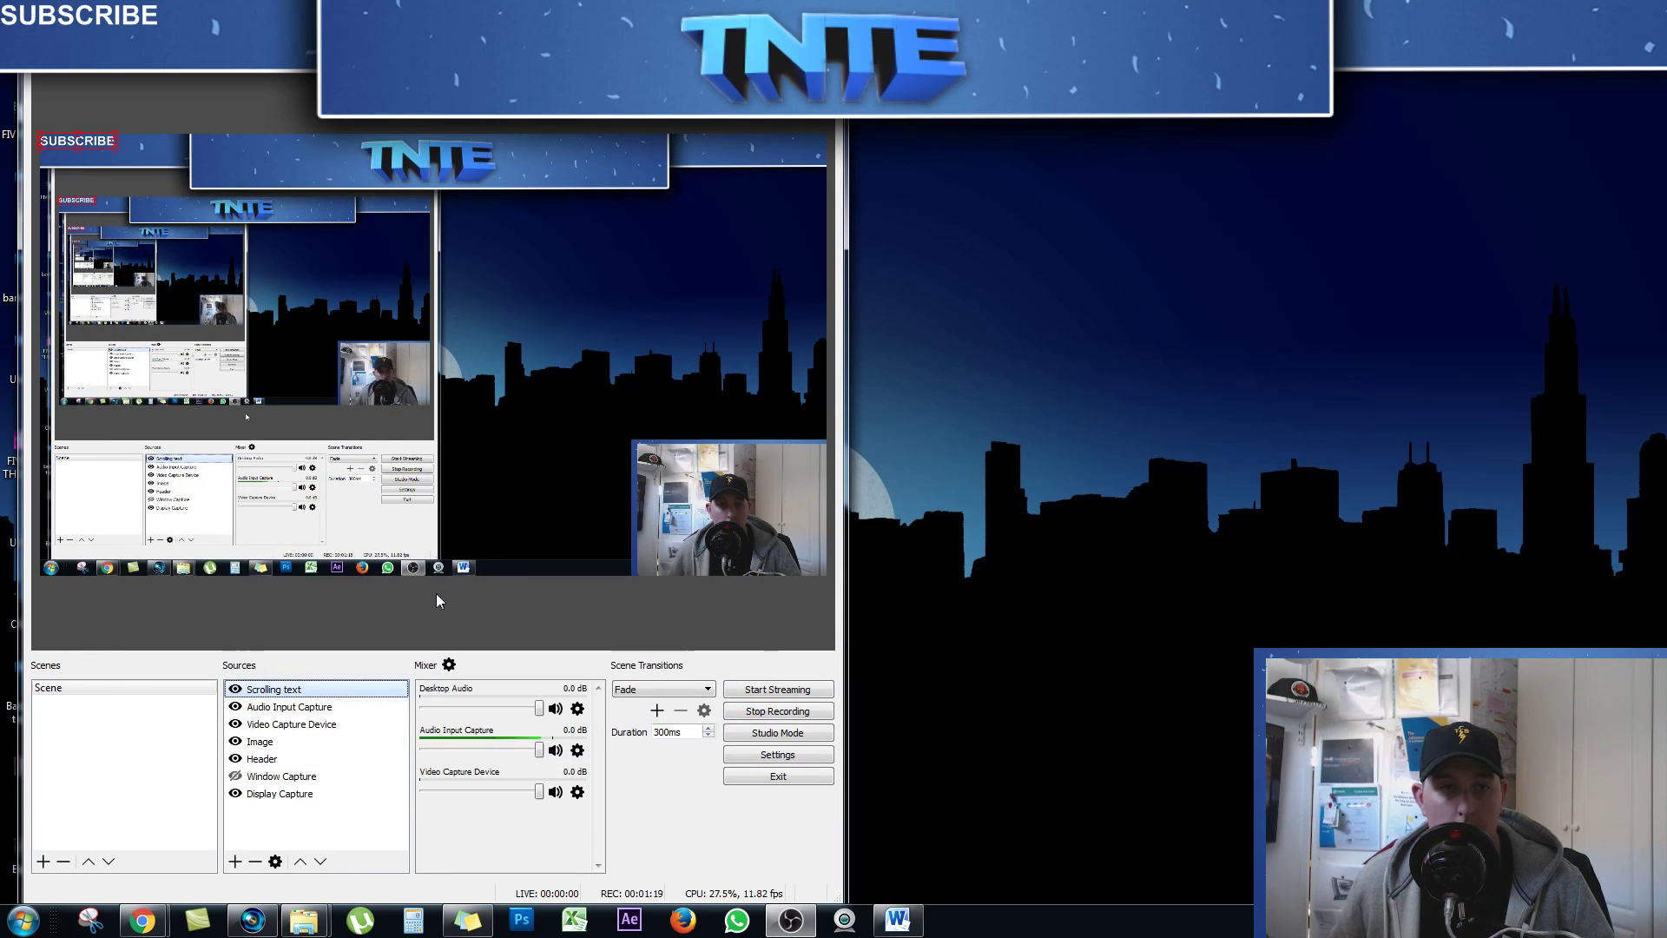
Move the SUBSCRIBE text to the scene's top-right corner beside the TNTE header
drag(92, 142, 725, 167)
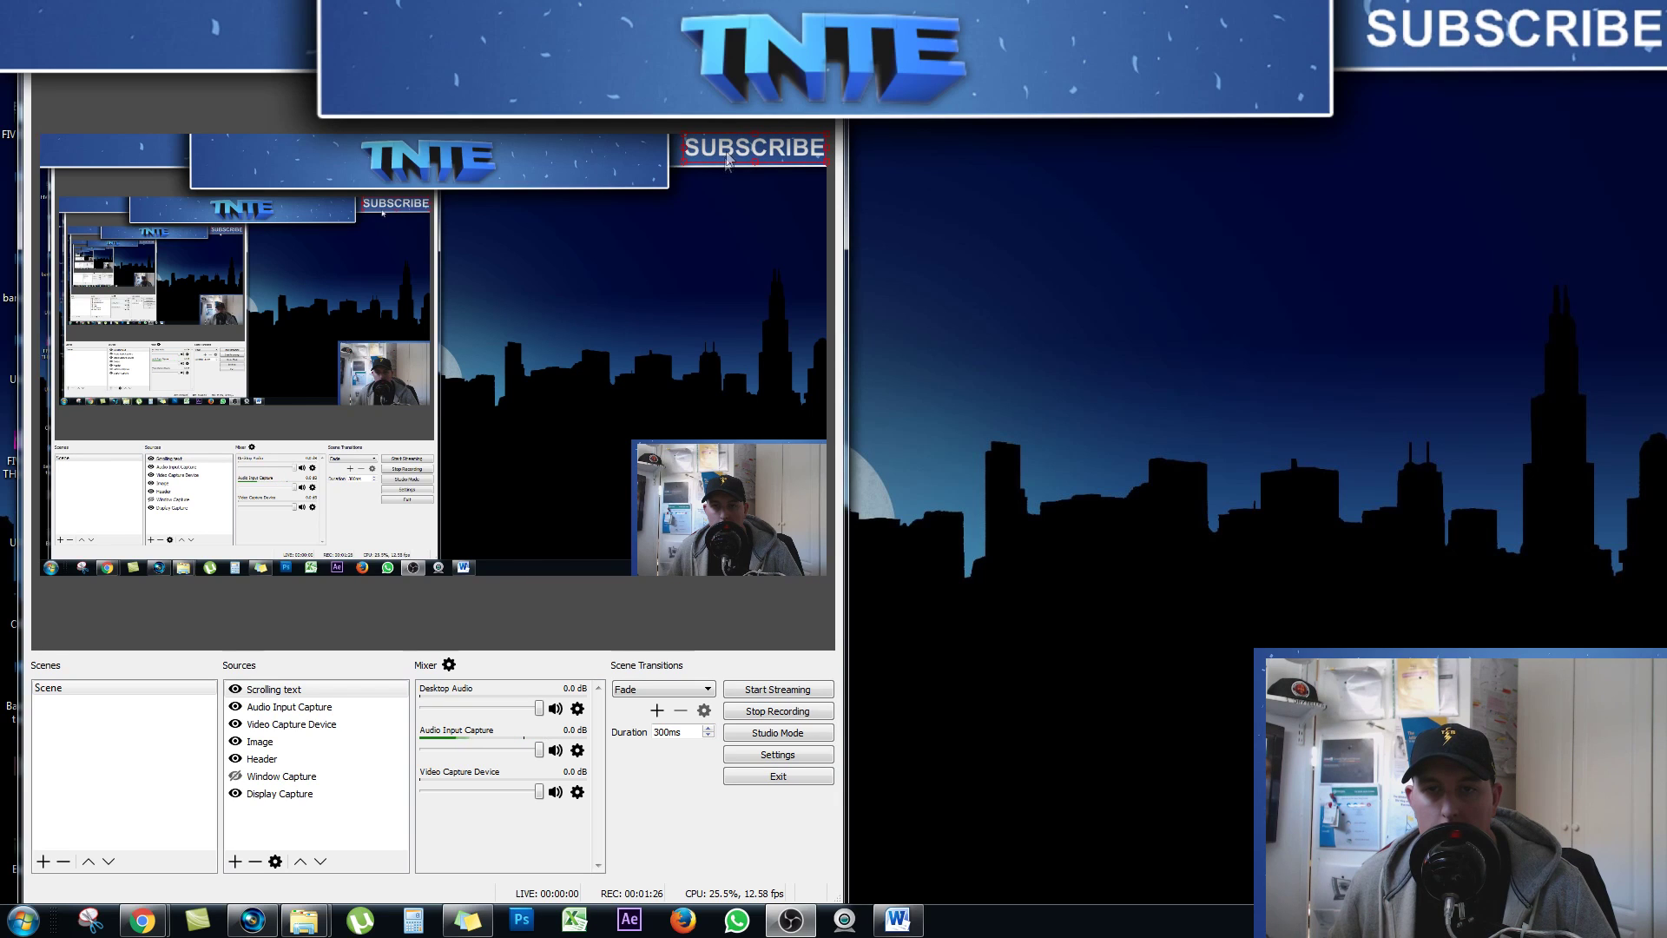
click(728, 188)
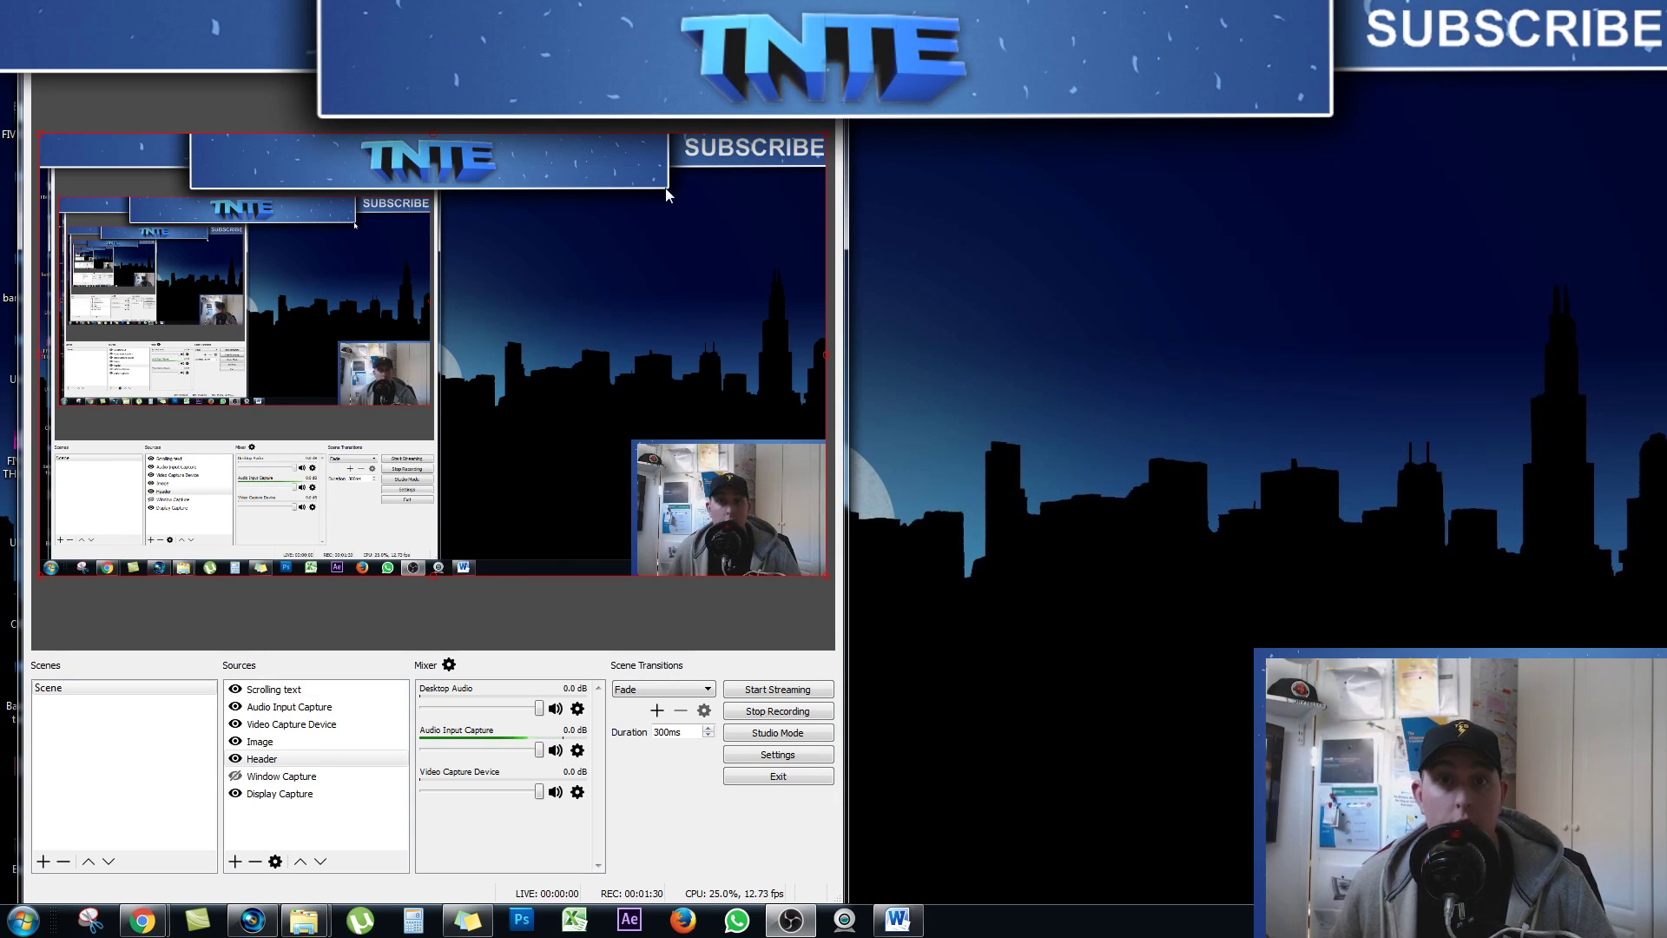
click(693, 153)
click(708, 154)
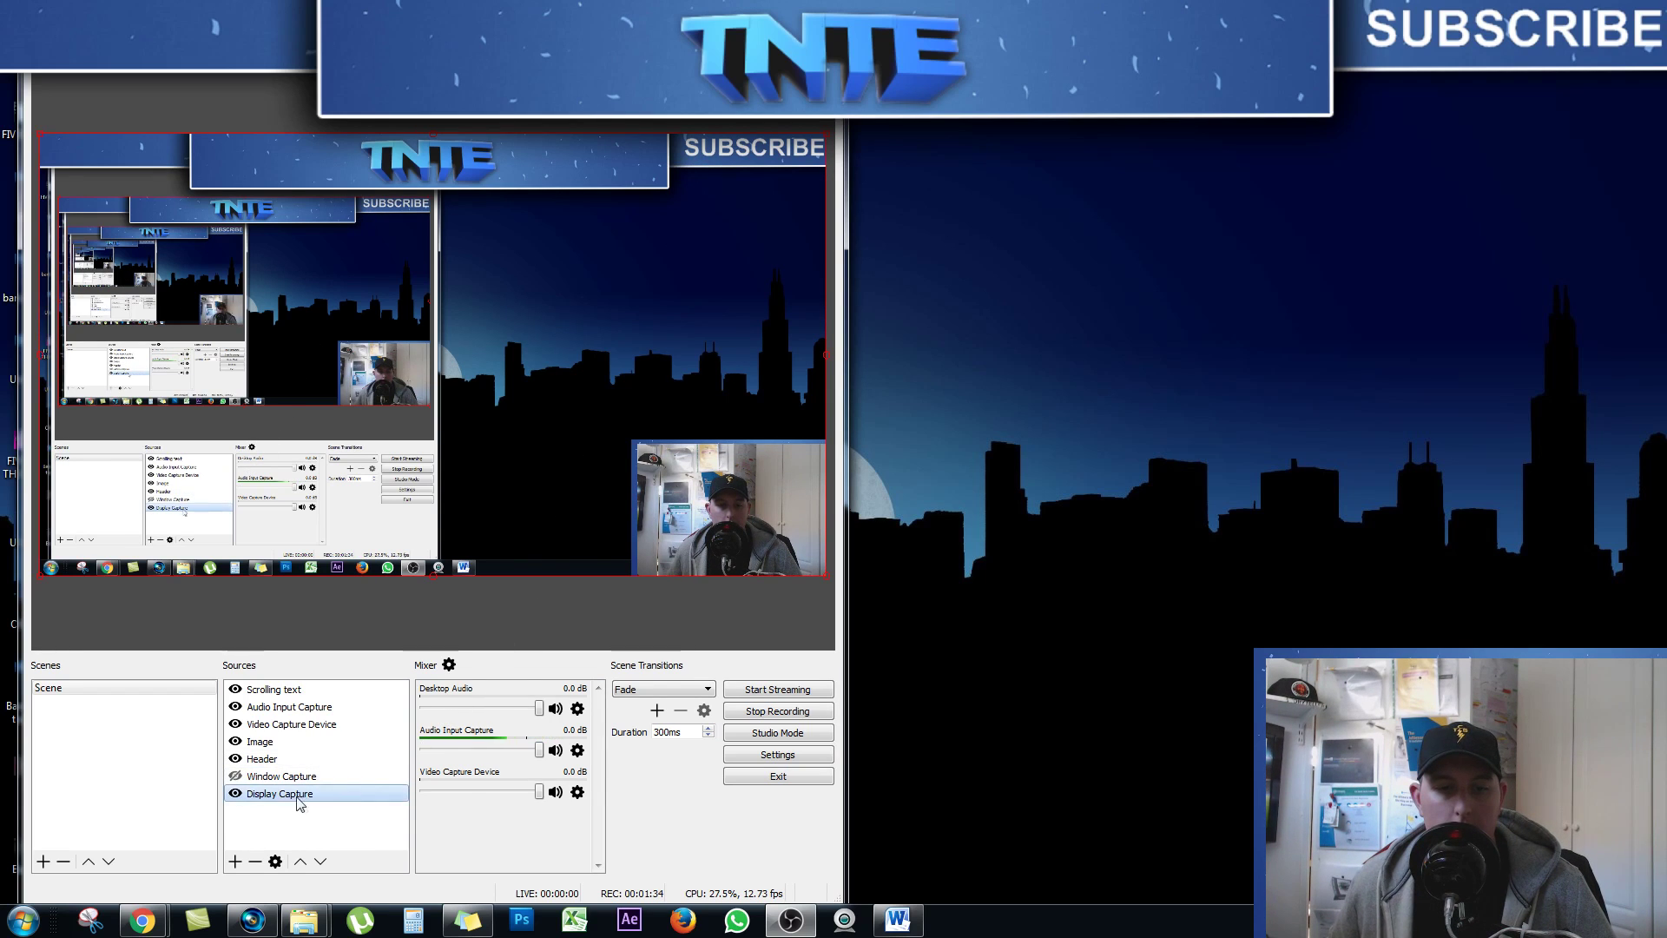
click(269, 695)
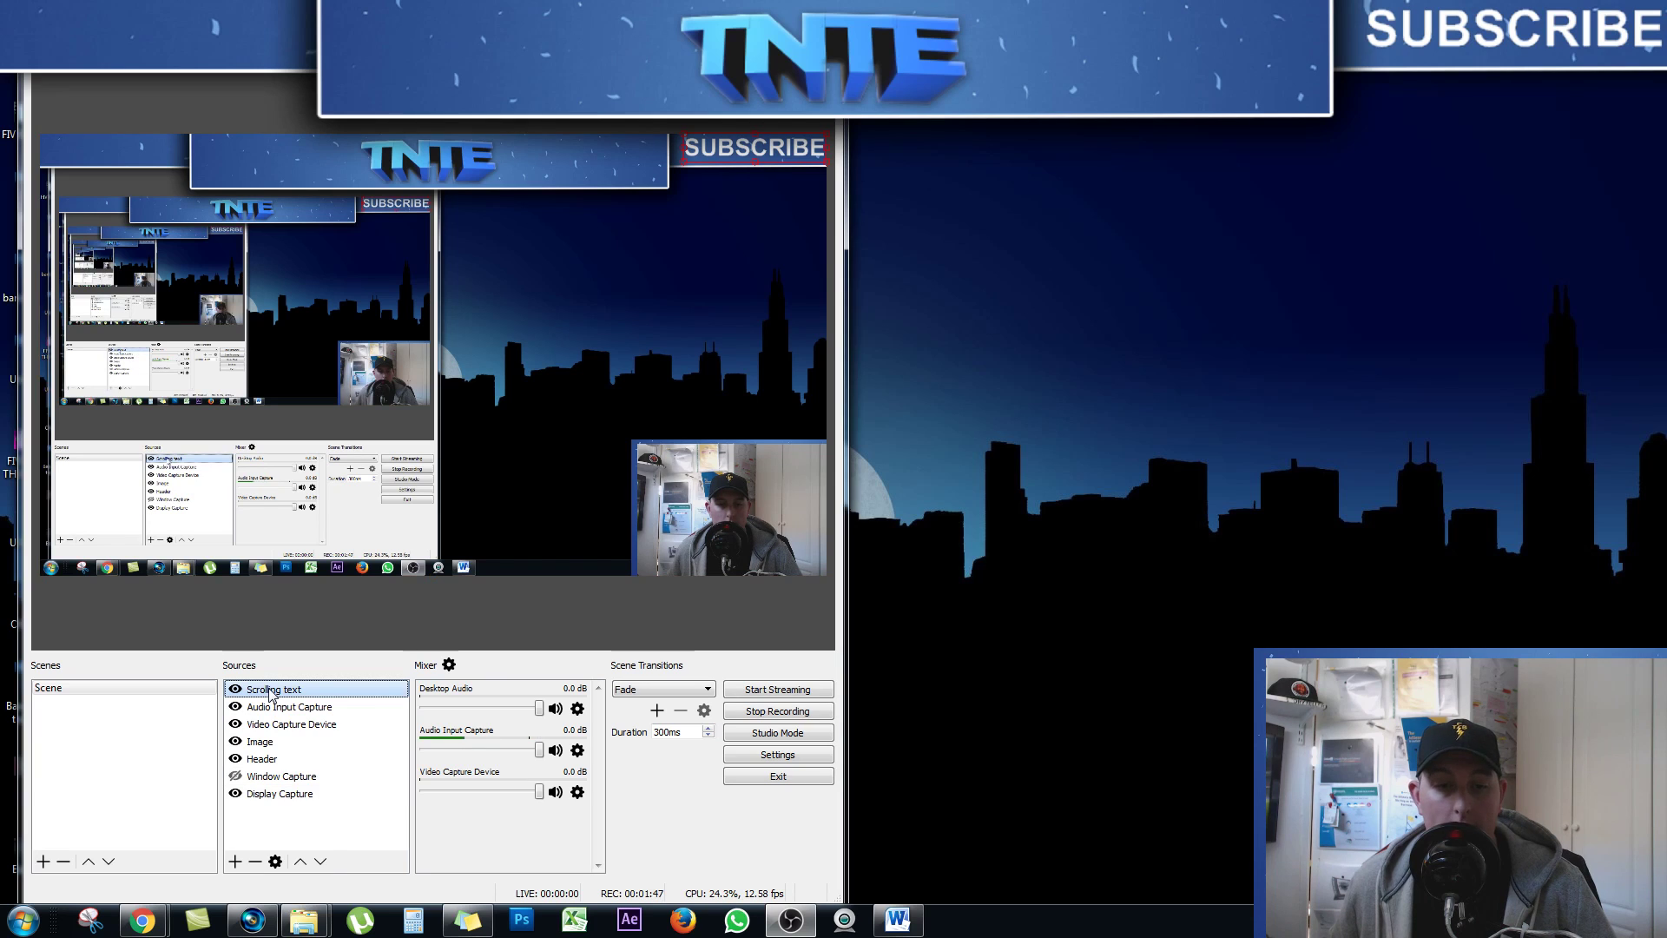
Add a Scroll filter named 'Scroll' to the Scrolling text source
right_click(270, 694)
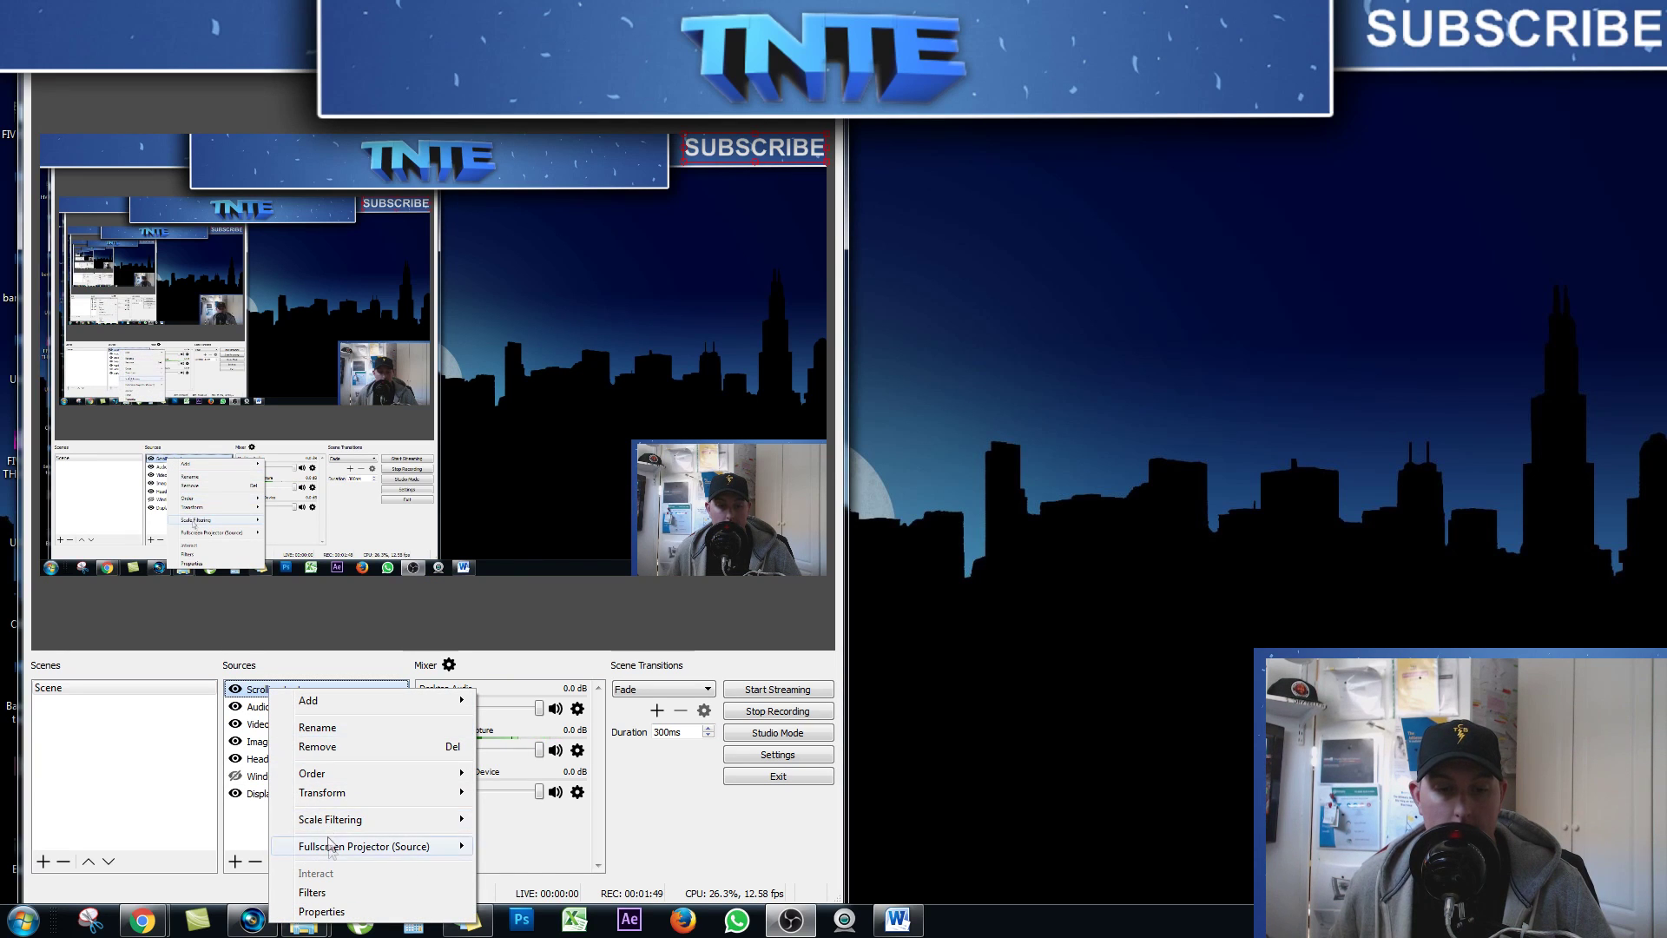
click(313, 892)
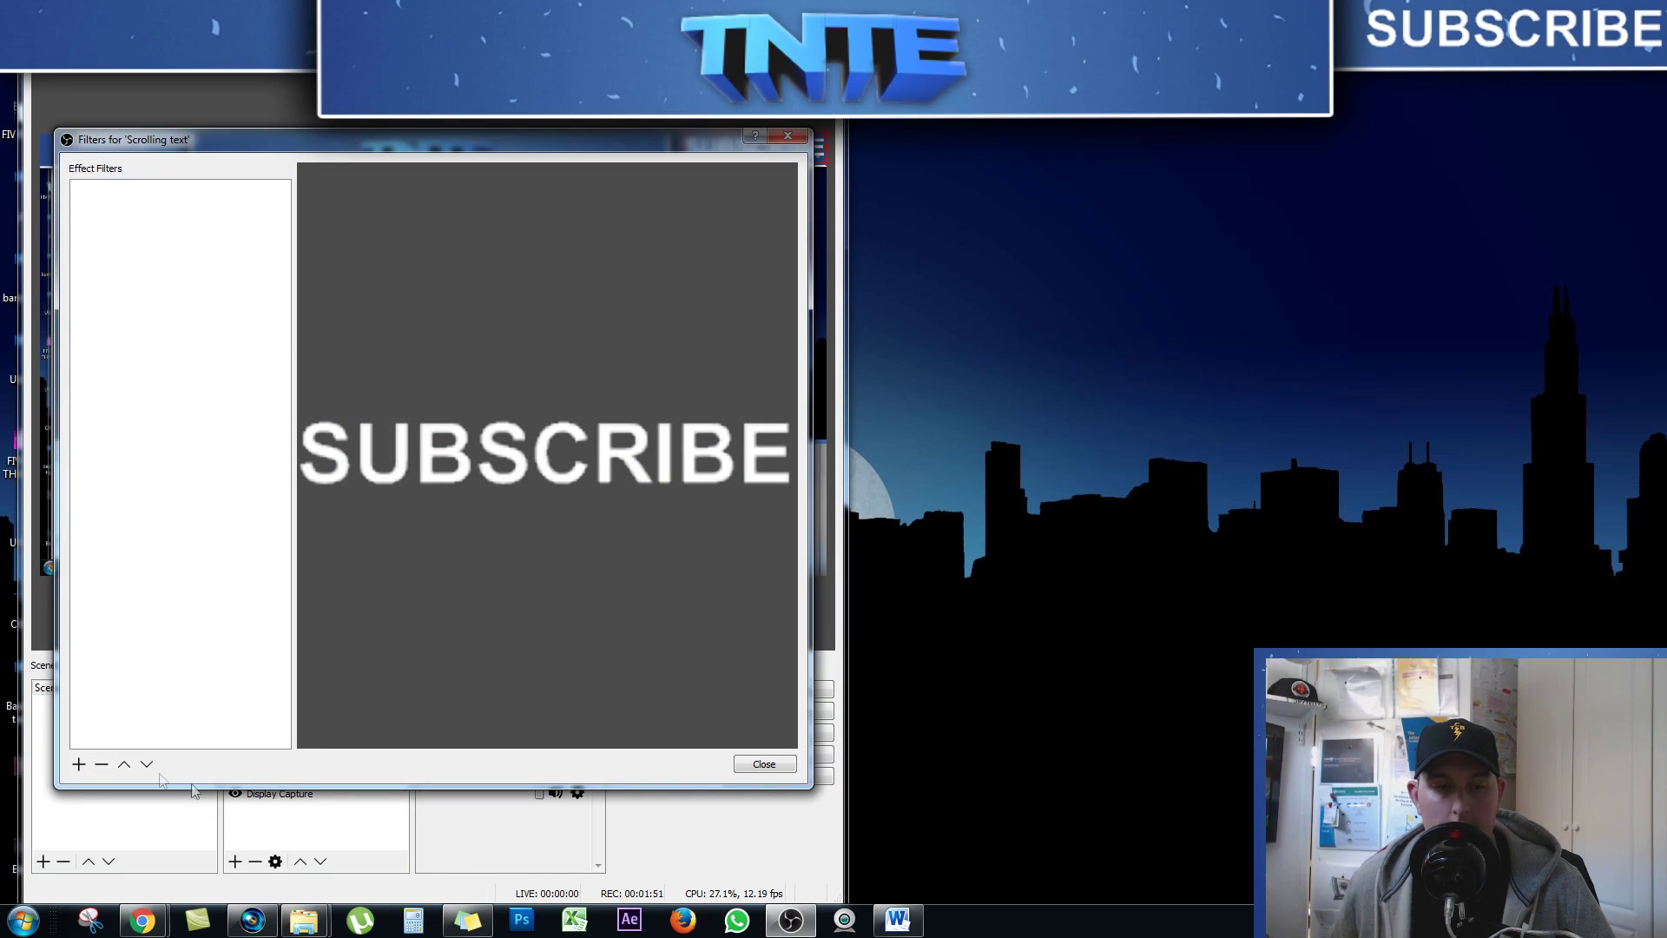
click(78, 766)
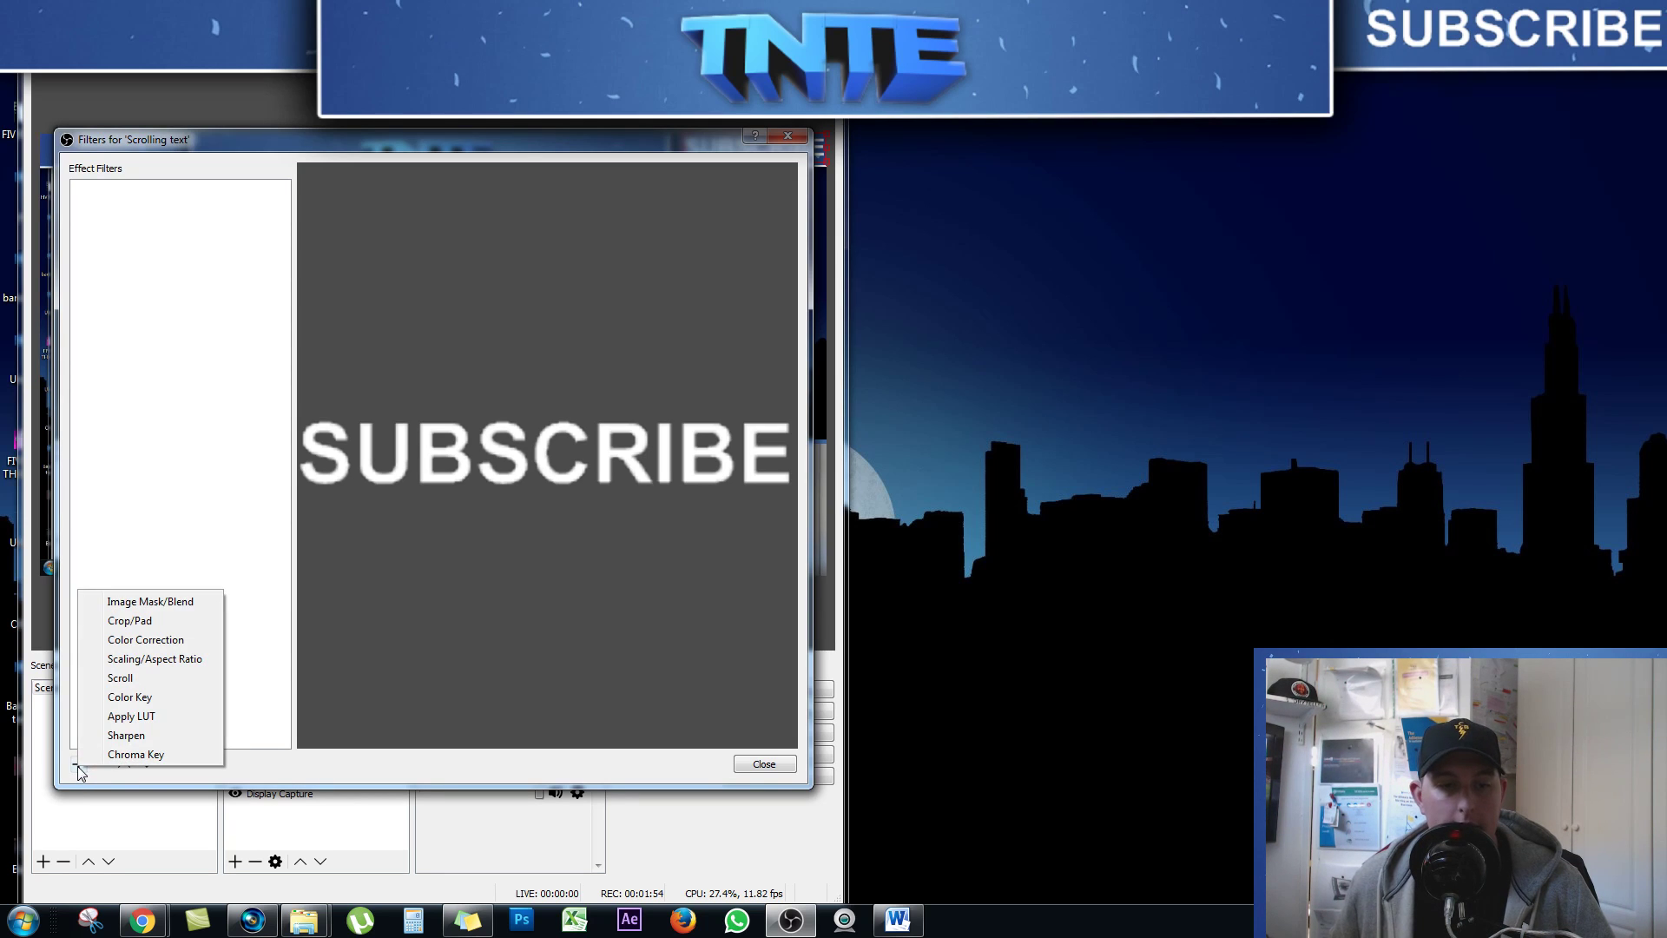
click(120, 678)
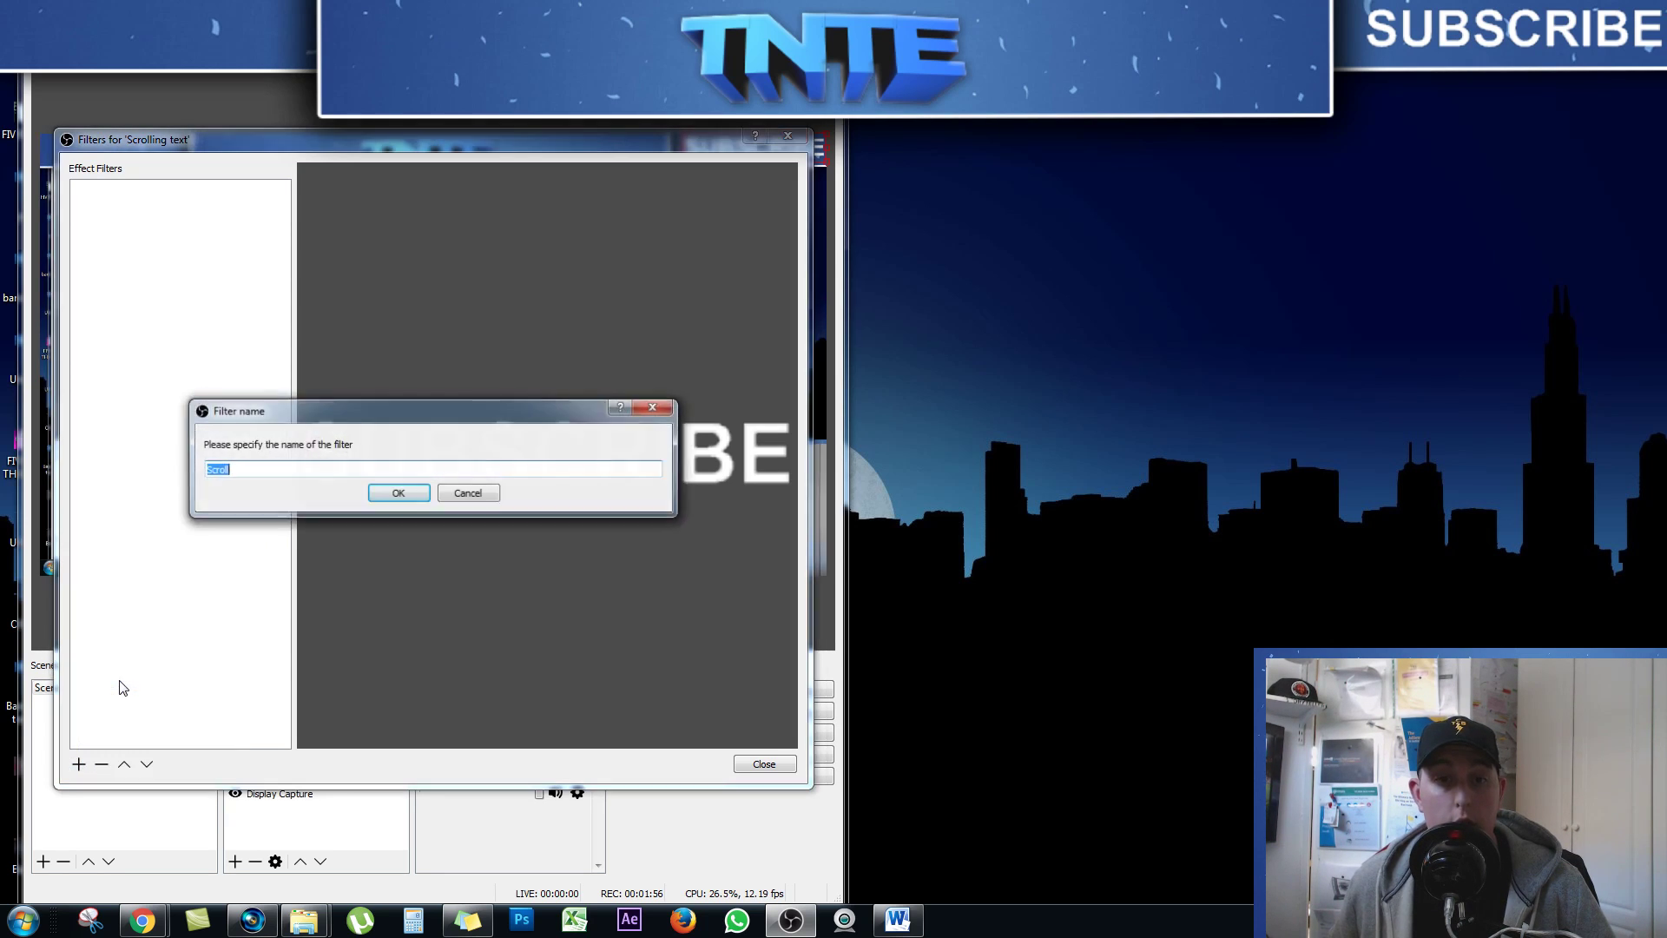
click(403, 500)
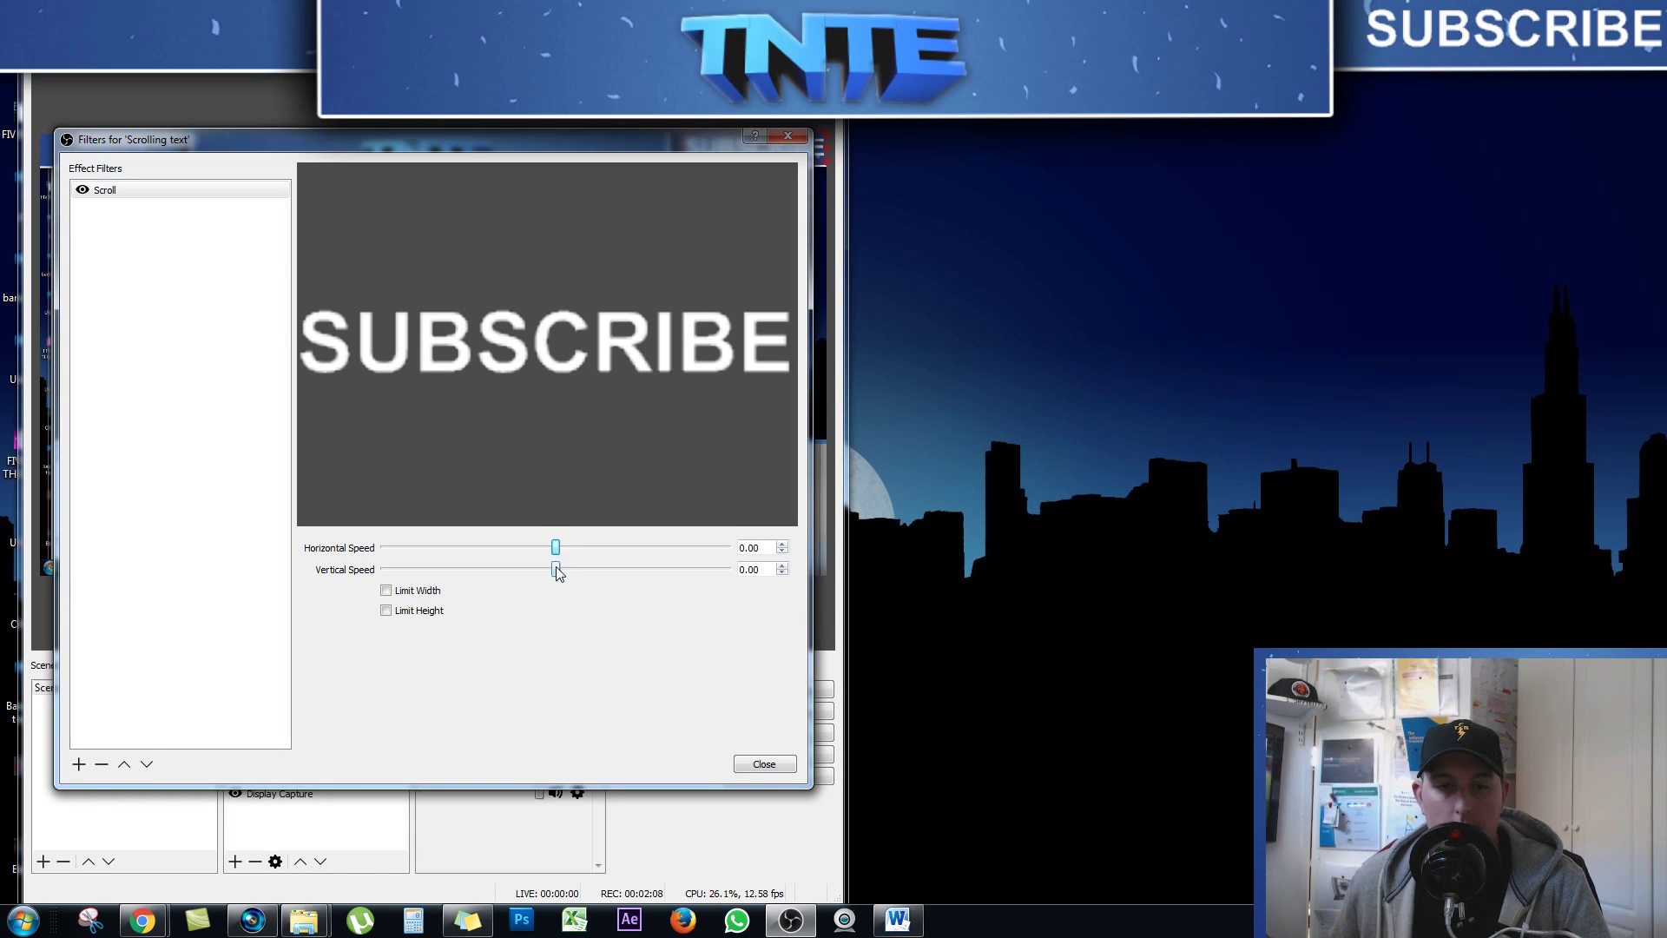
Set the Scroll filter's vertical speed to 0 and give it a horizontal speed
drag(557, 569, 563, 569)
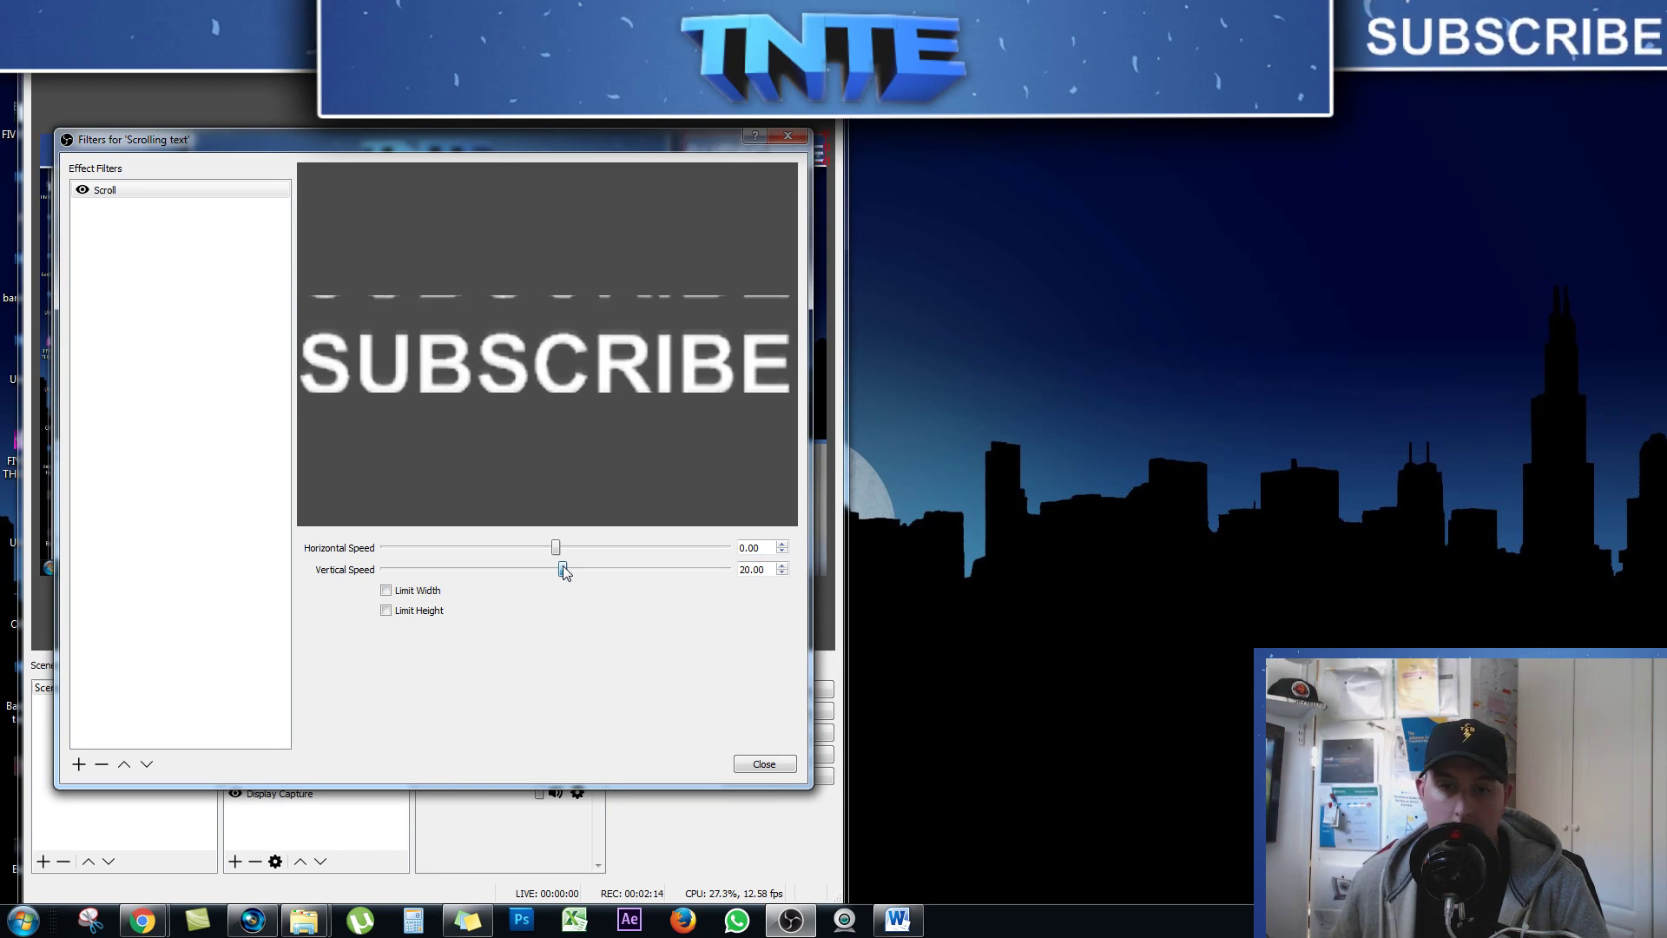
key(Tab)
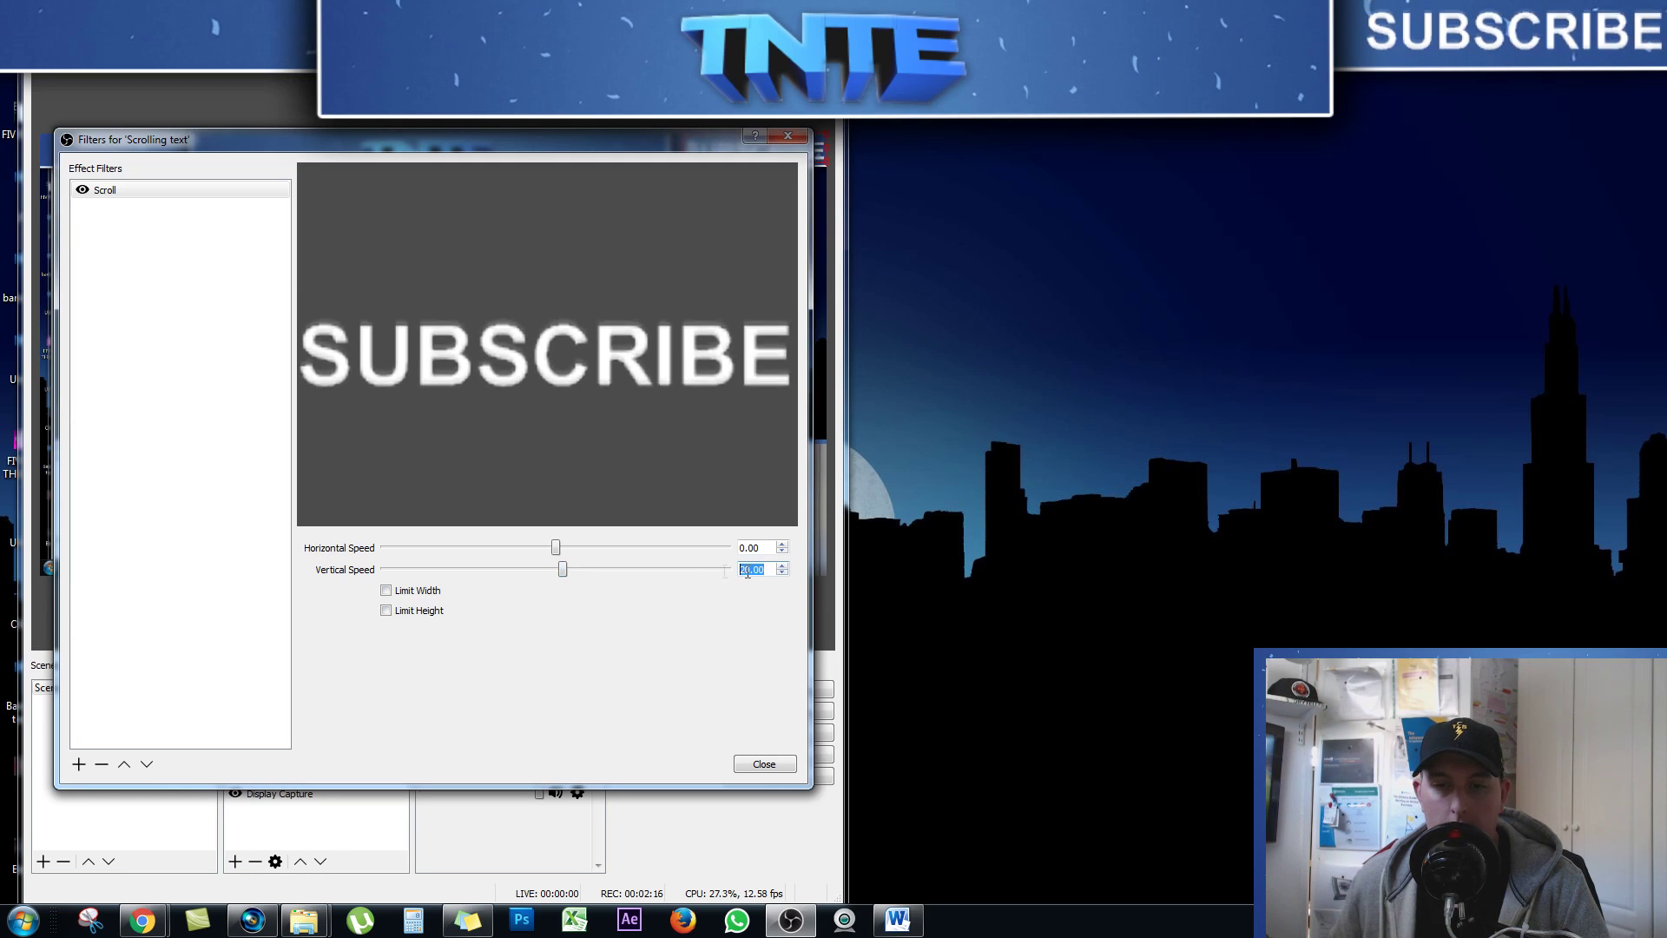
text(0)
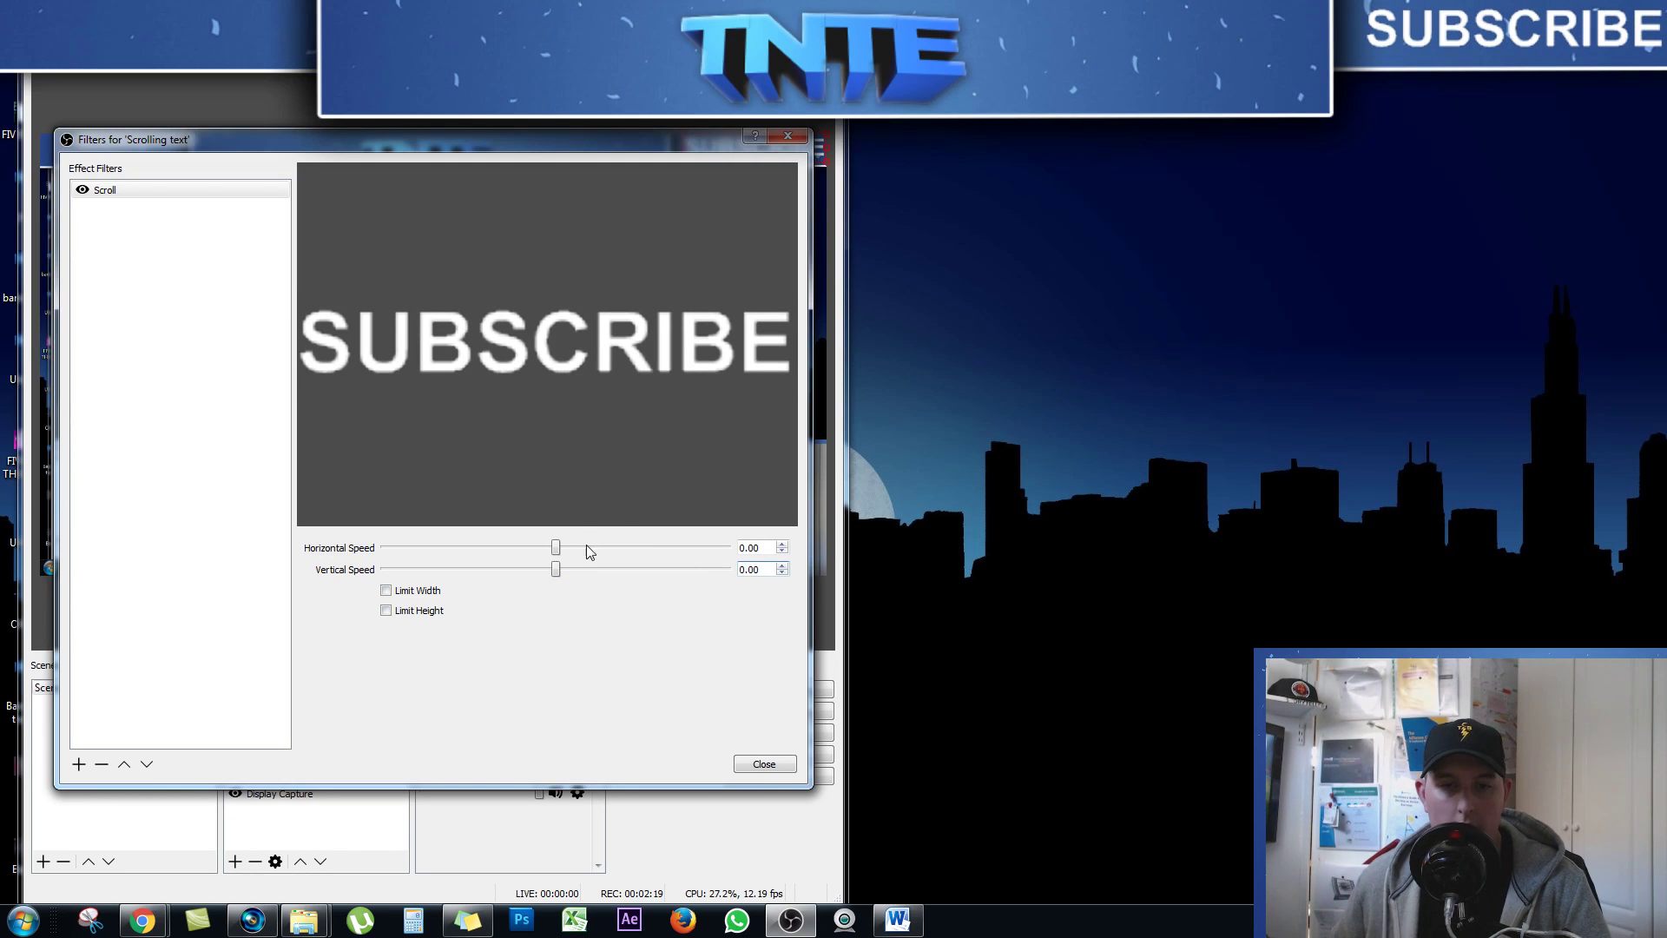
drag(558, 551, 572, 549)
click(763, 764)
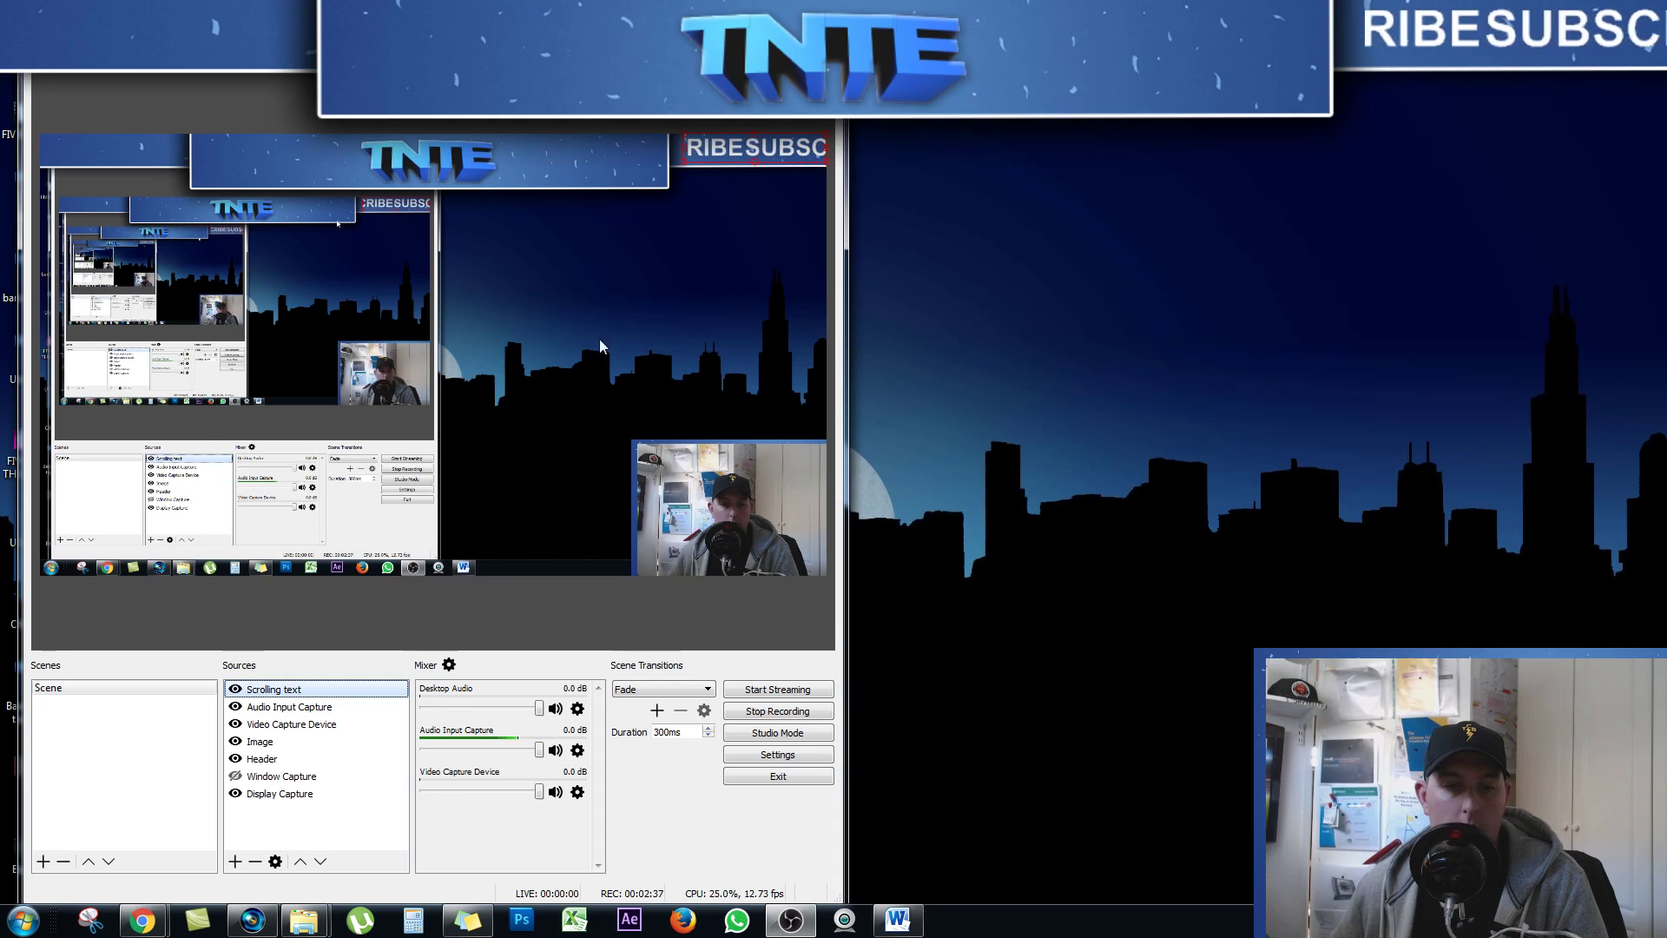
double_click(276, 692)
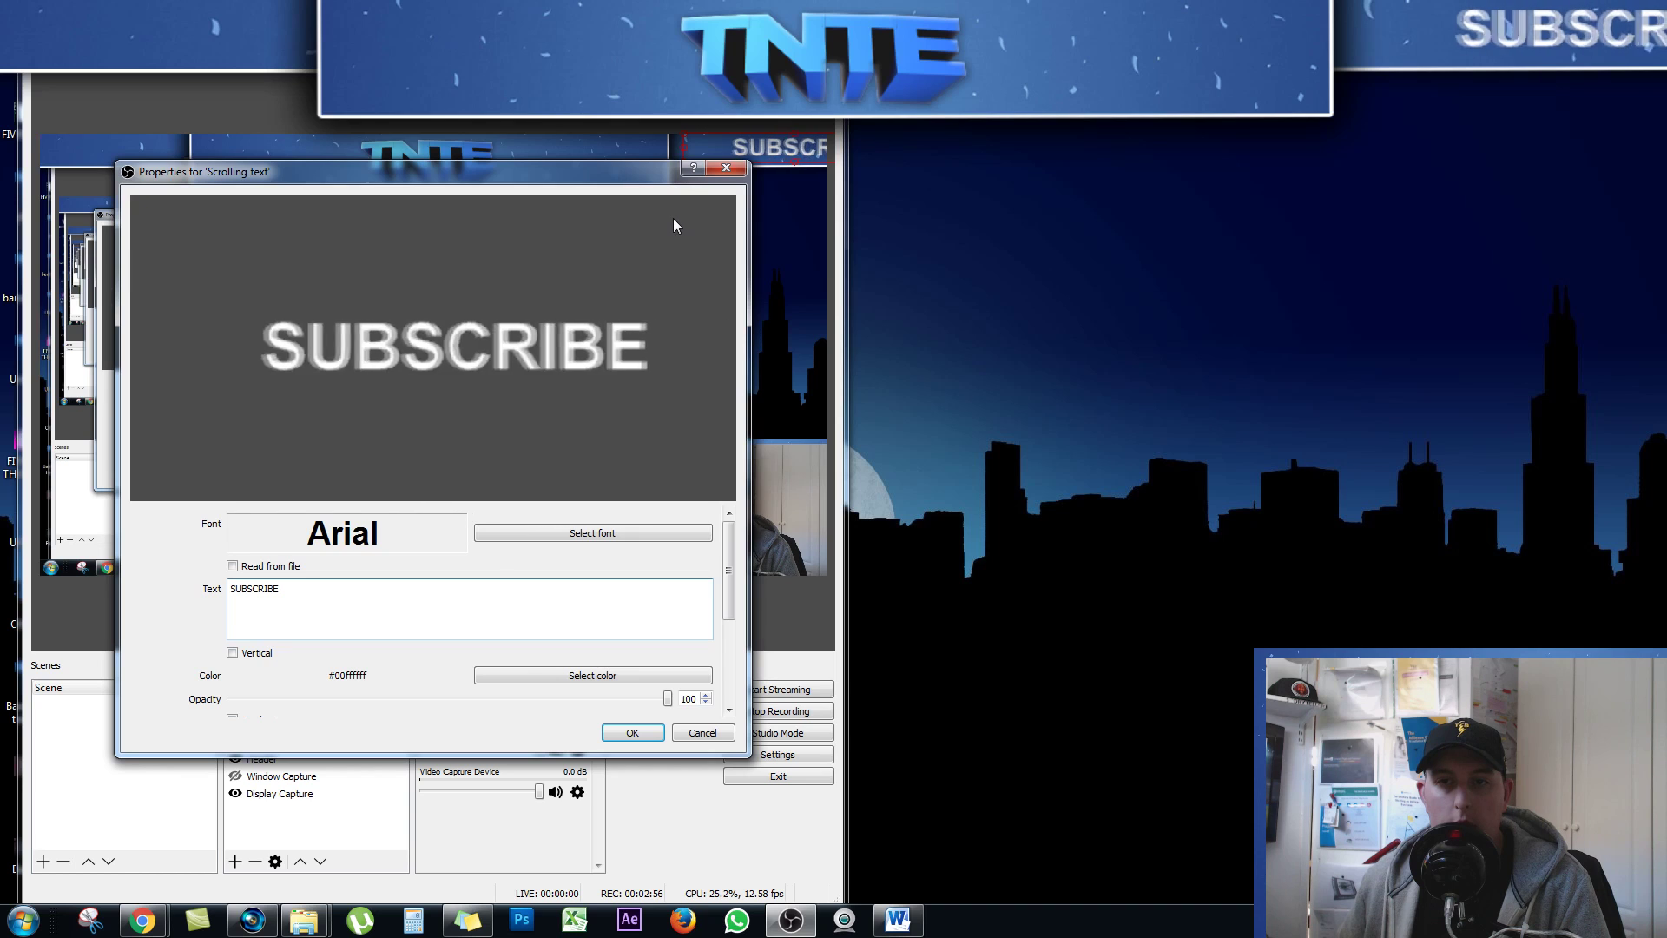
click(633, 732)
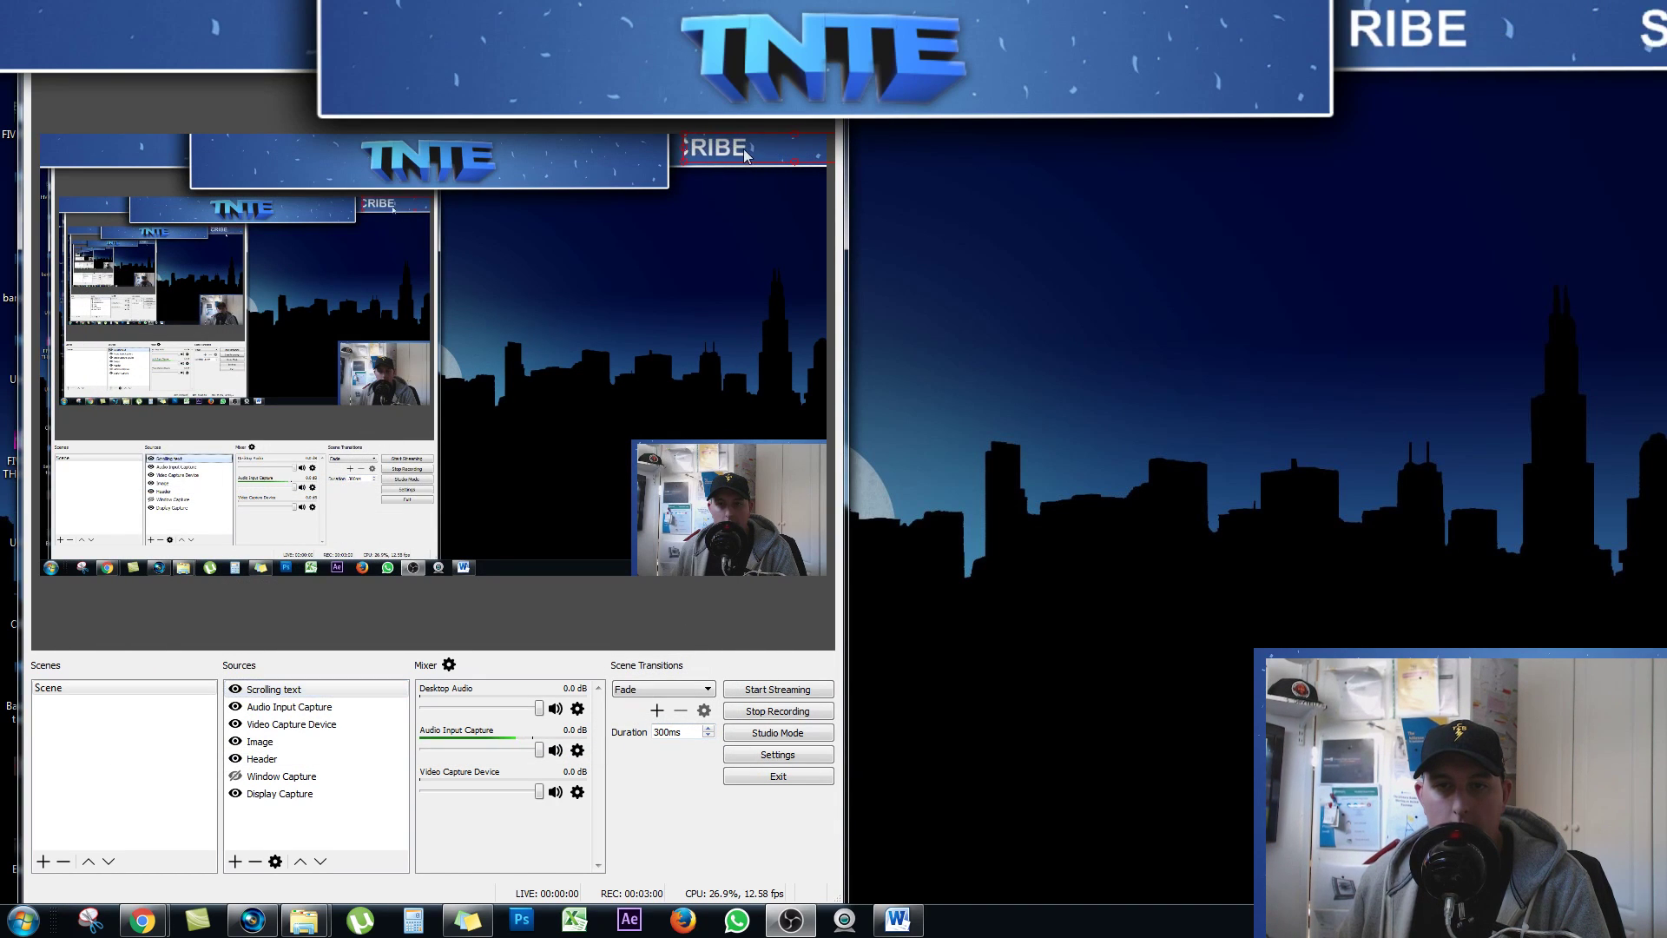
Change the Scrolling text font to Arial Bold at size 26 and apply it
click(280, 776)
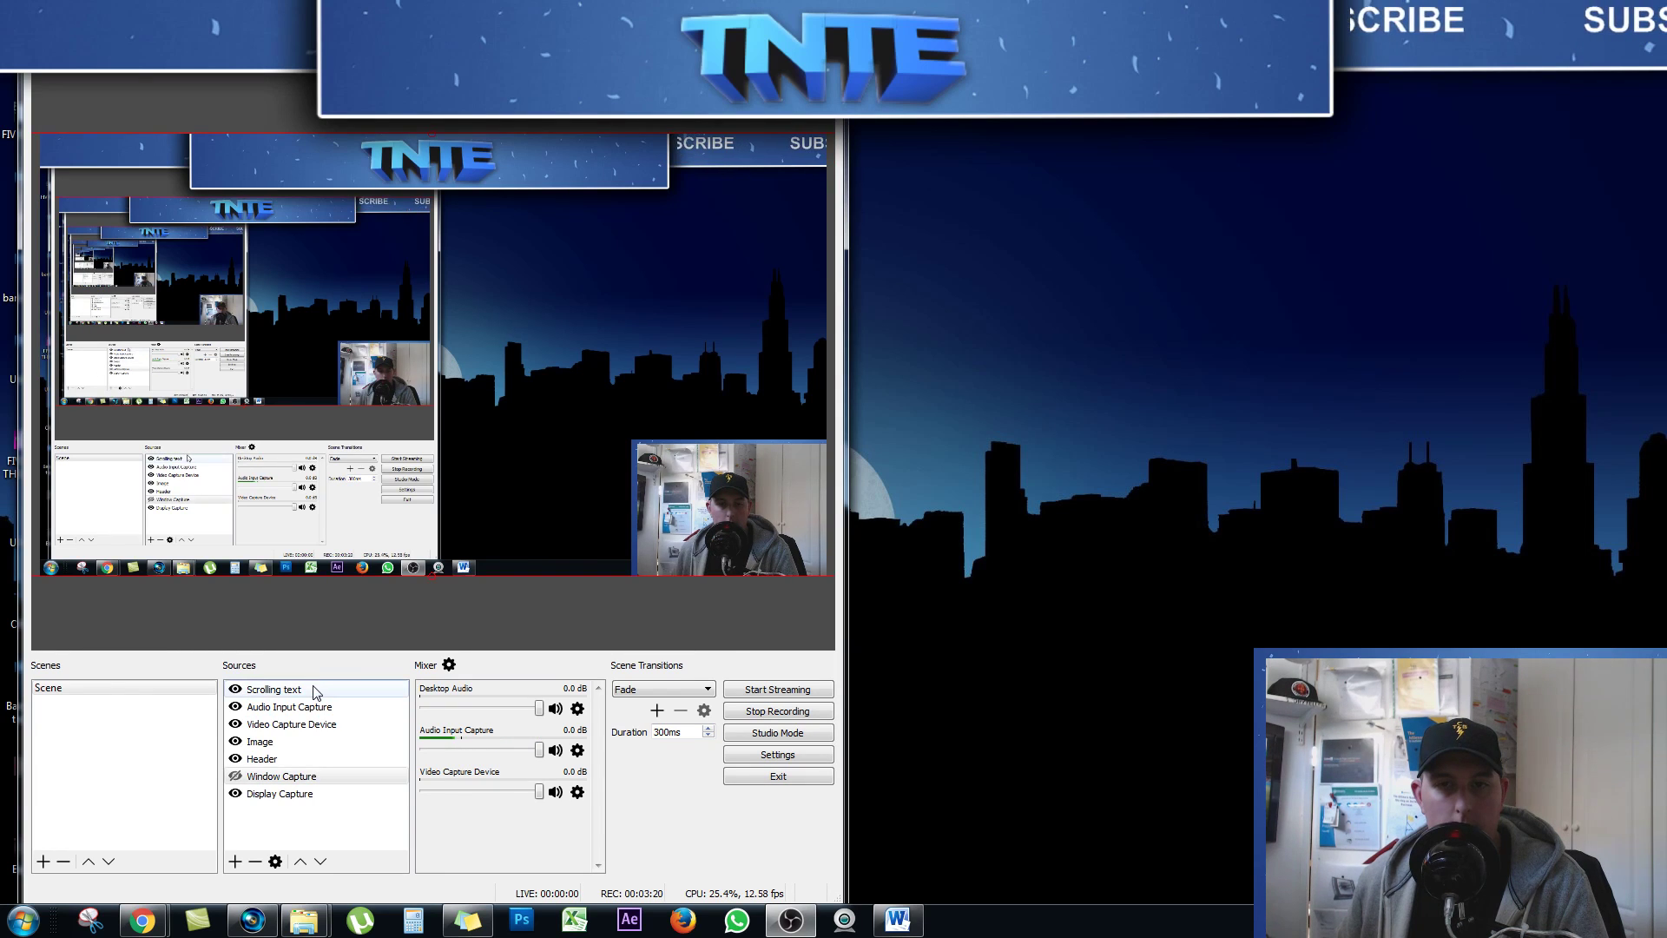
double_click(315, 692)
click(577, 533)
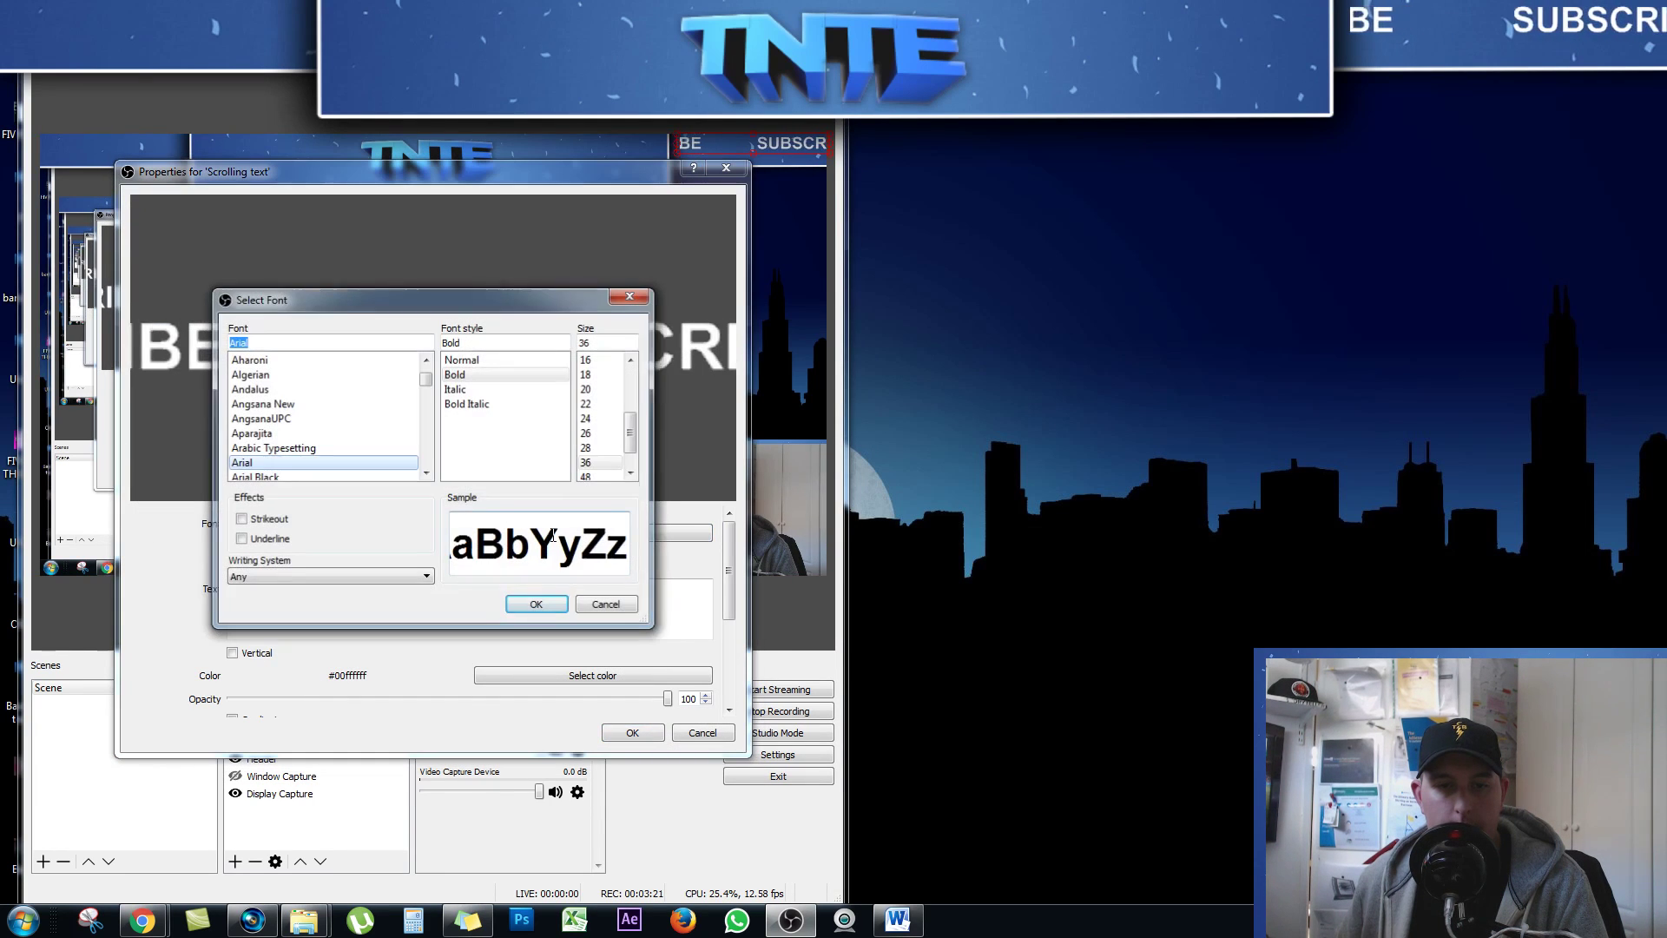
click(599, 434)
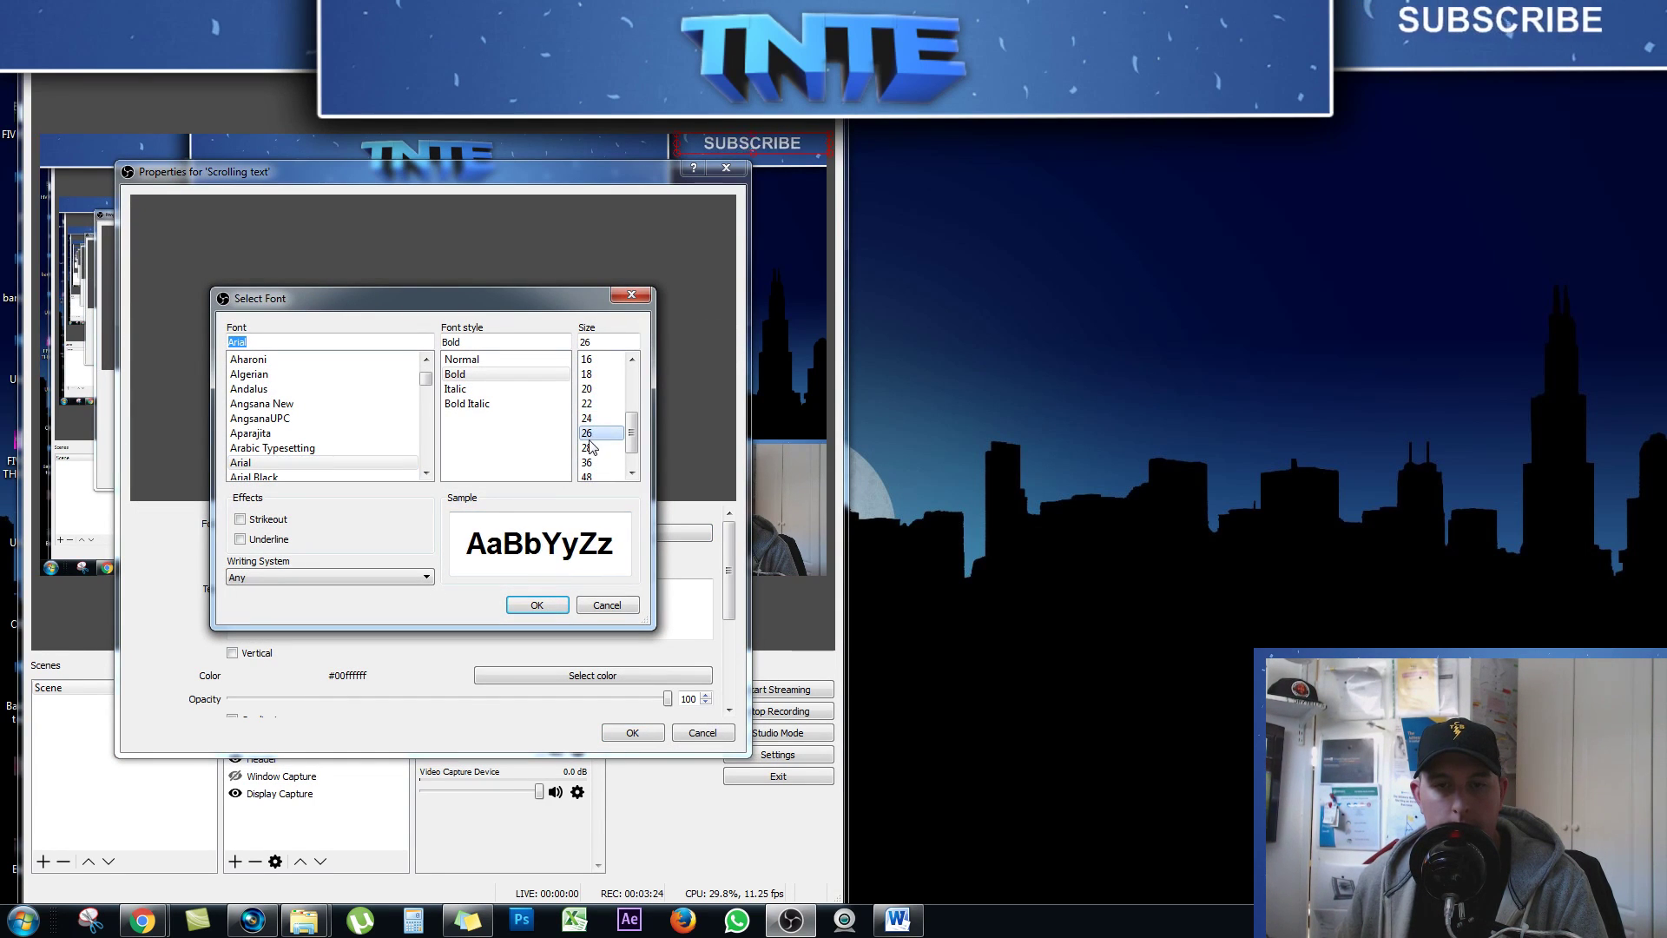
click(536, 606)
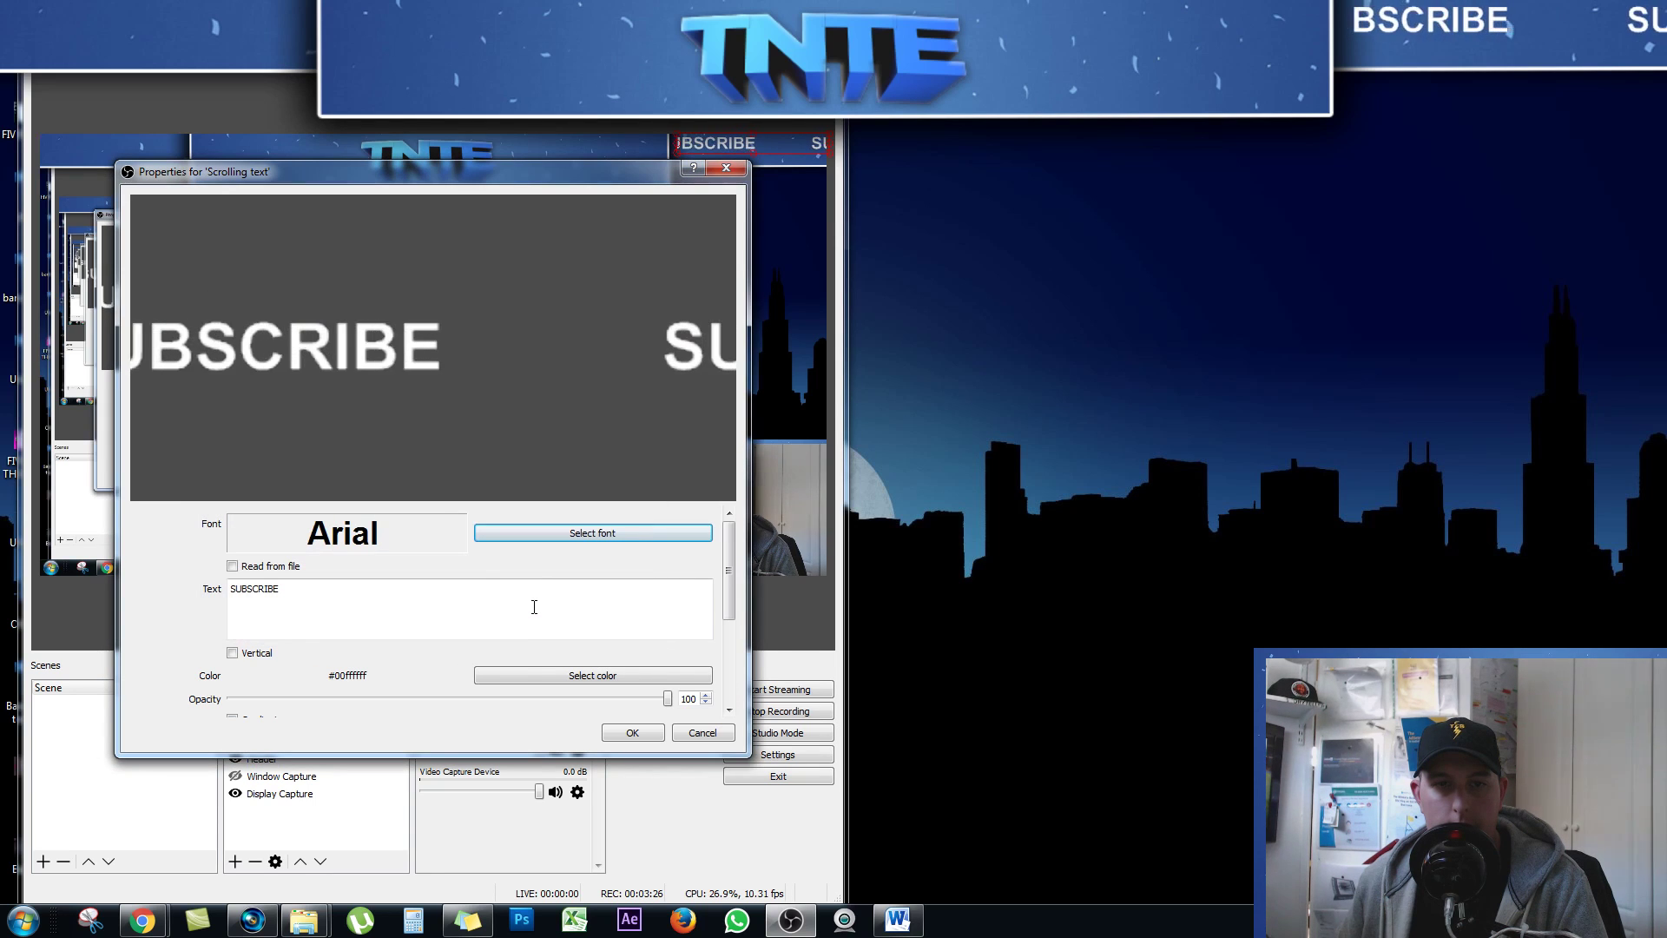
click(344, 589)
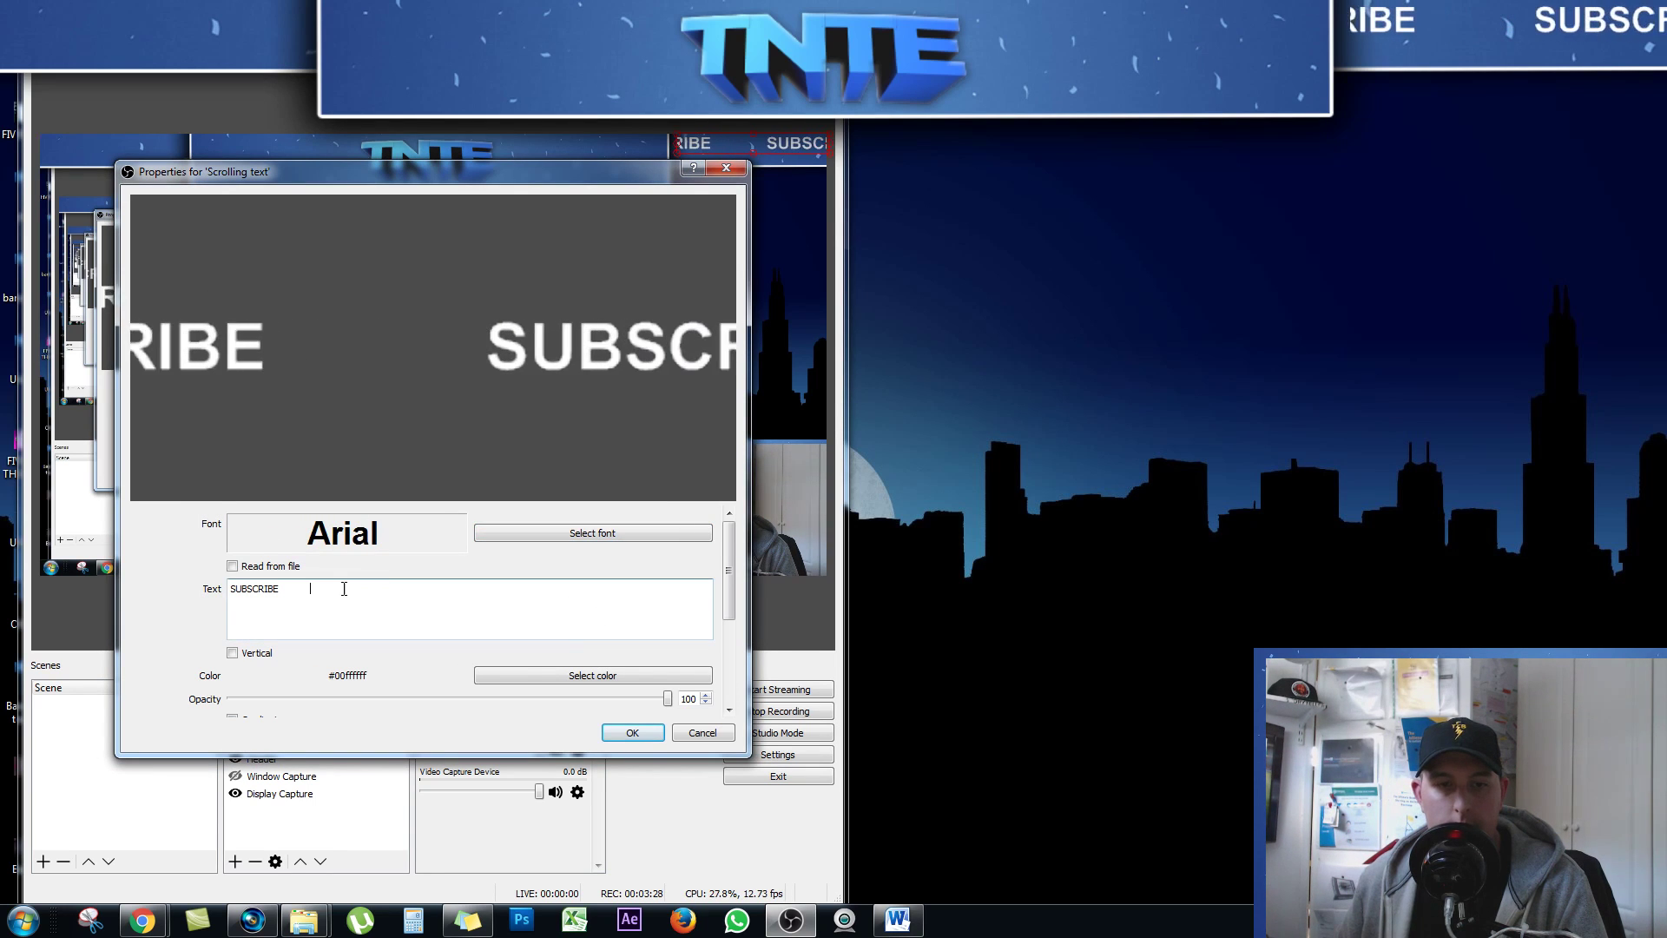
click(632, 732)
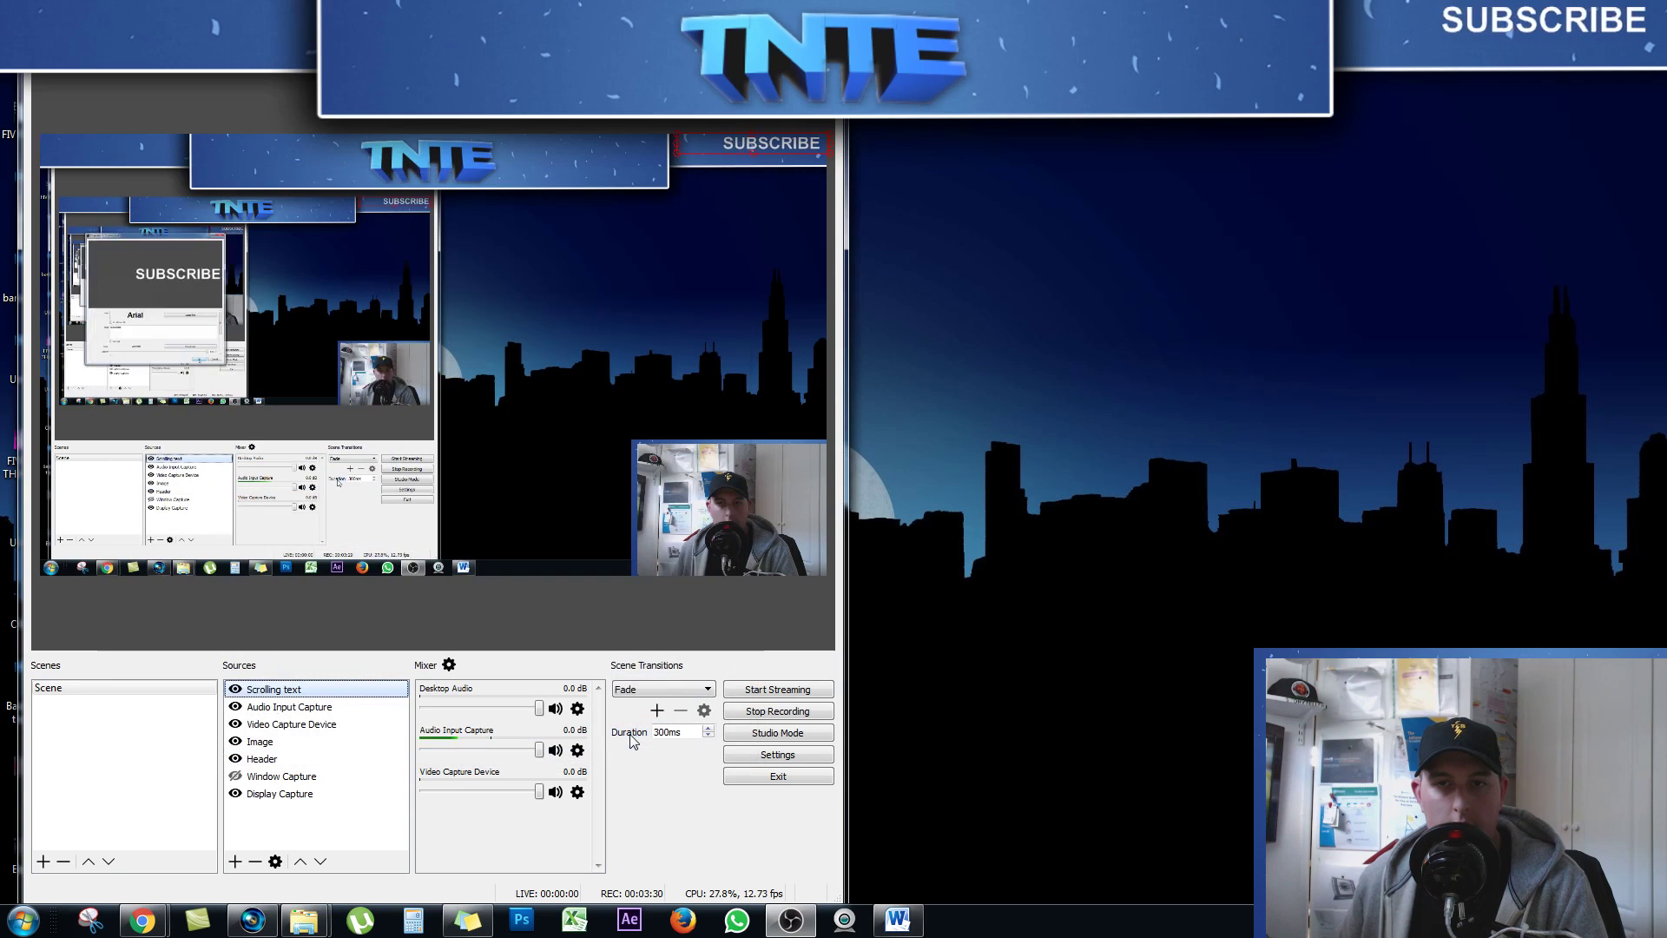
click(721, 148)
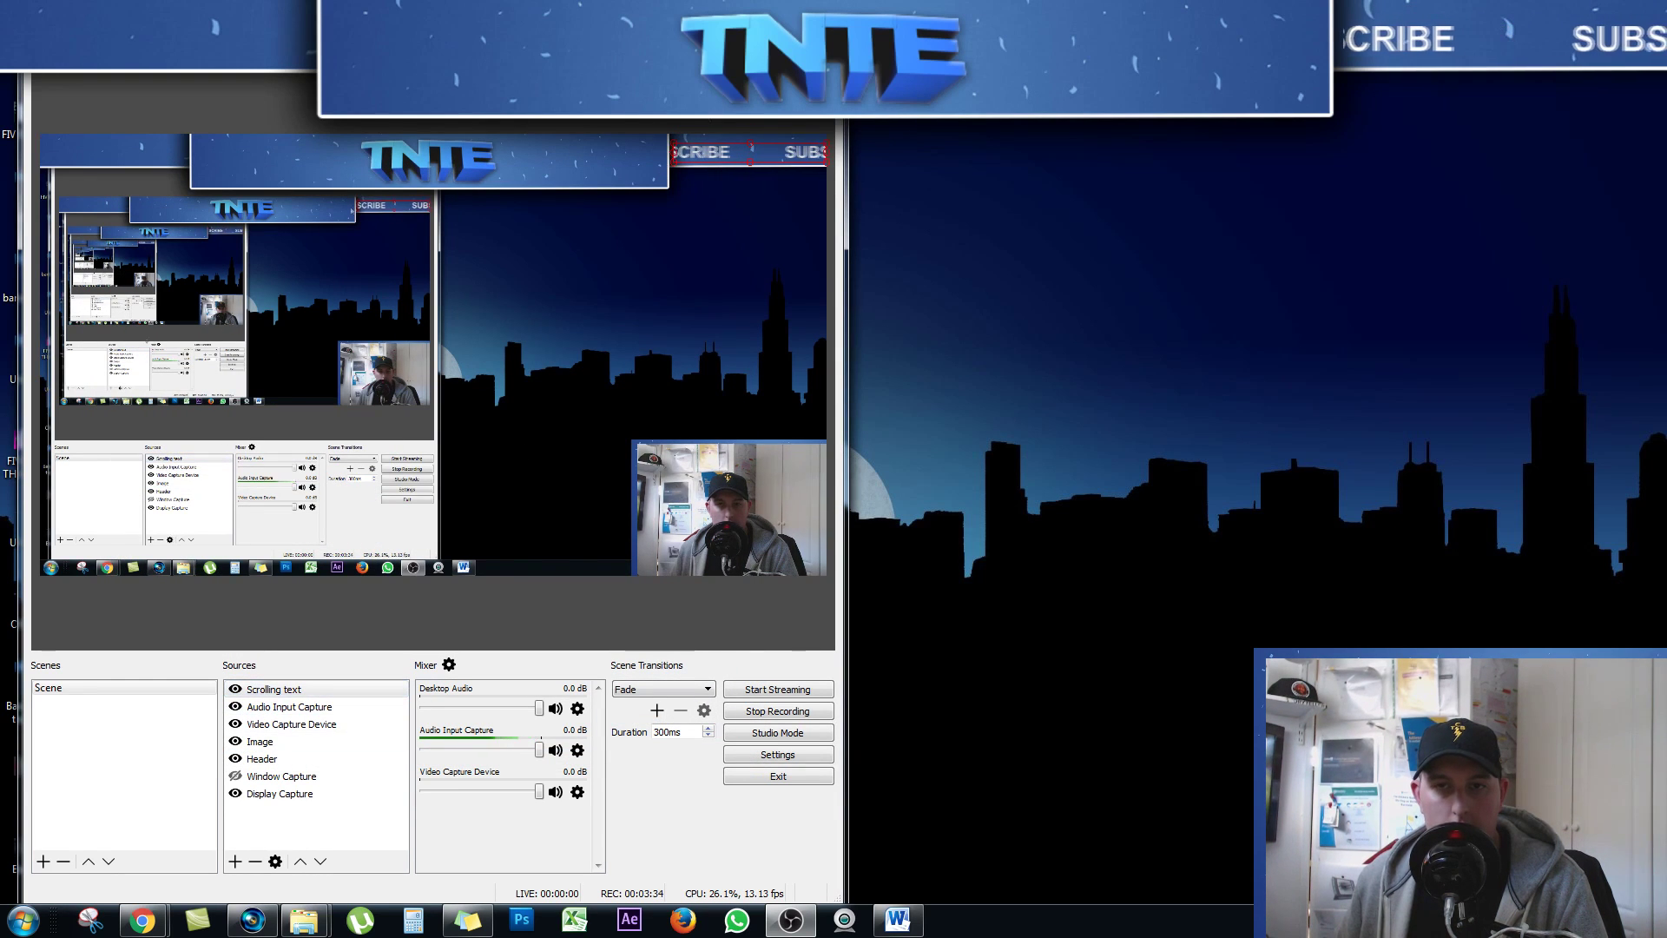
click(278, 691)
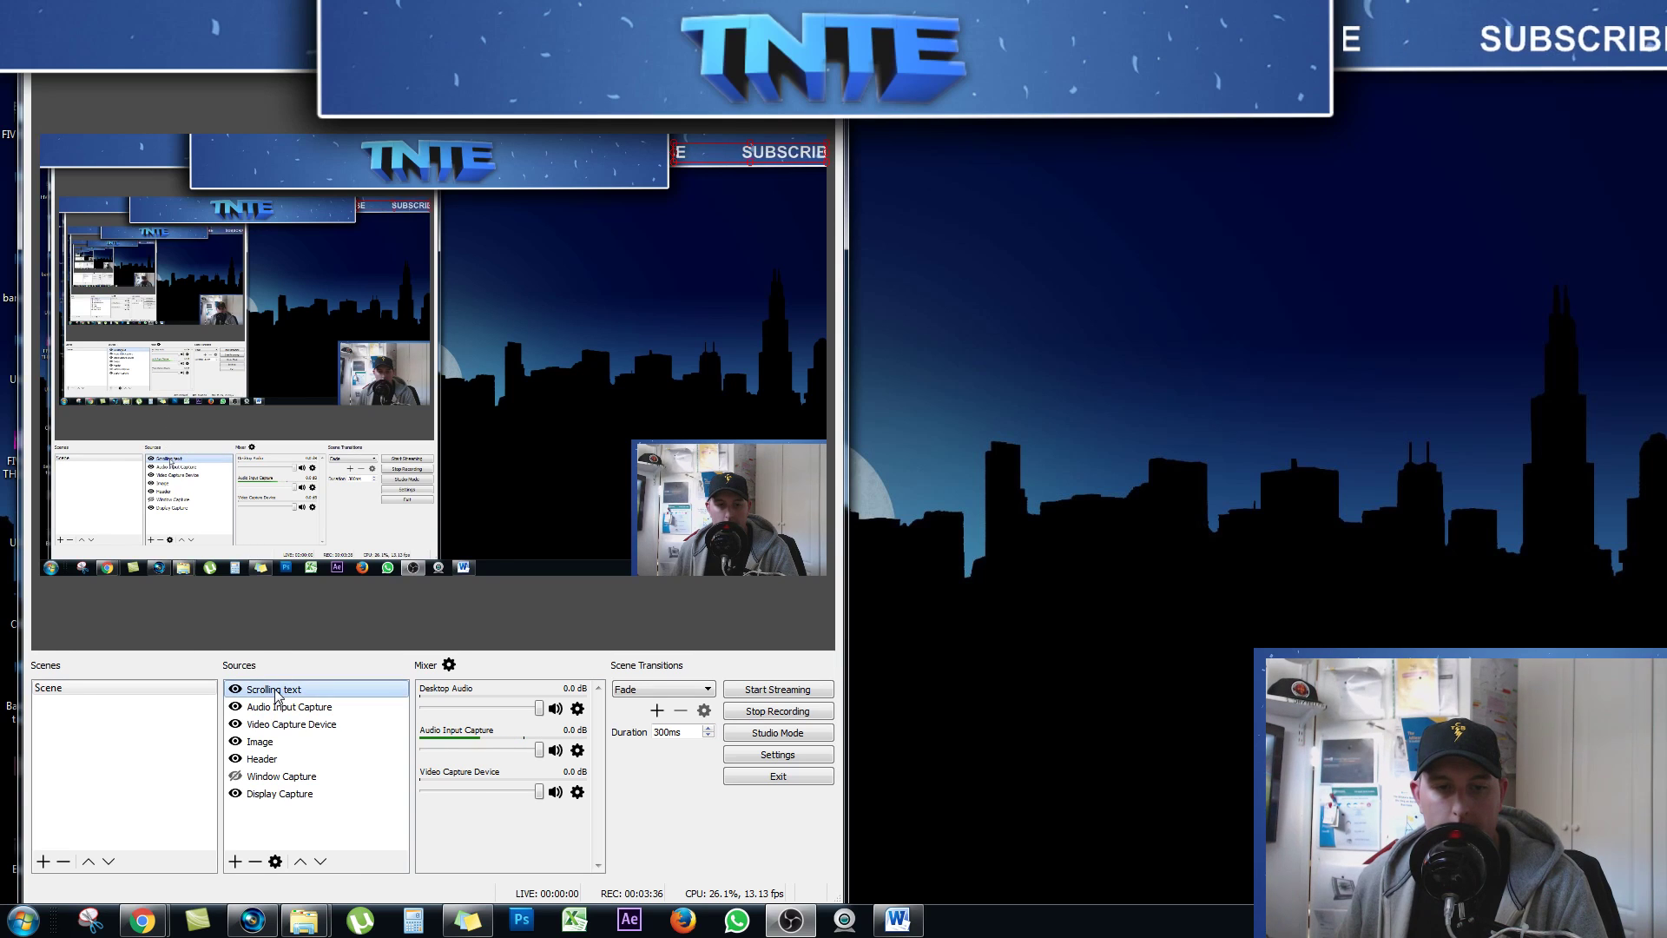
Raise the Scroll filter's horizontal speed from 41 to 56
right_click(274, 695)
click(347, 886)
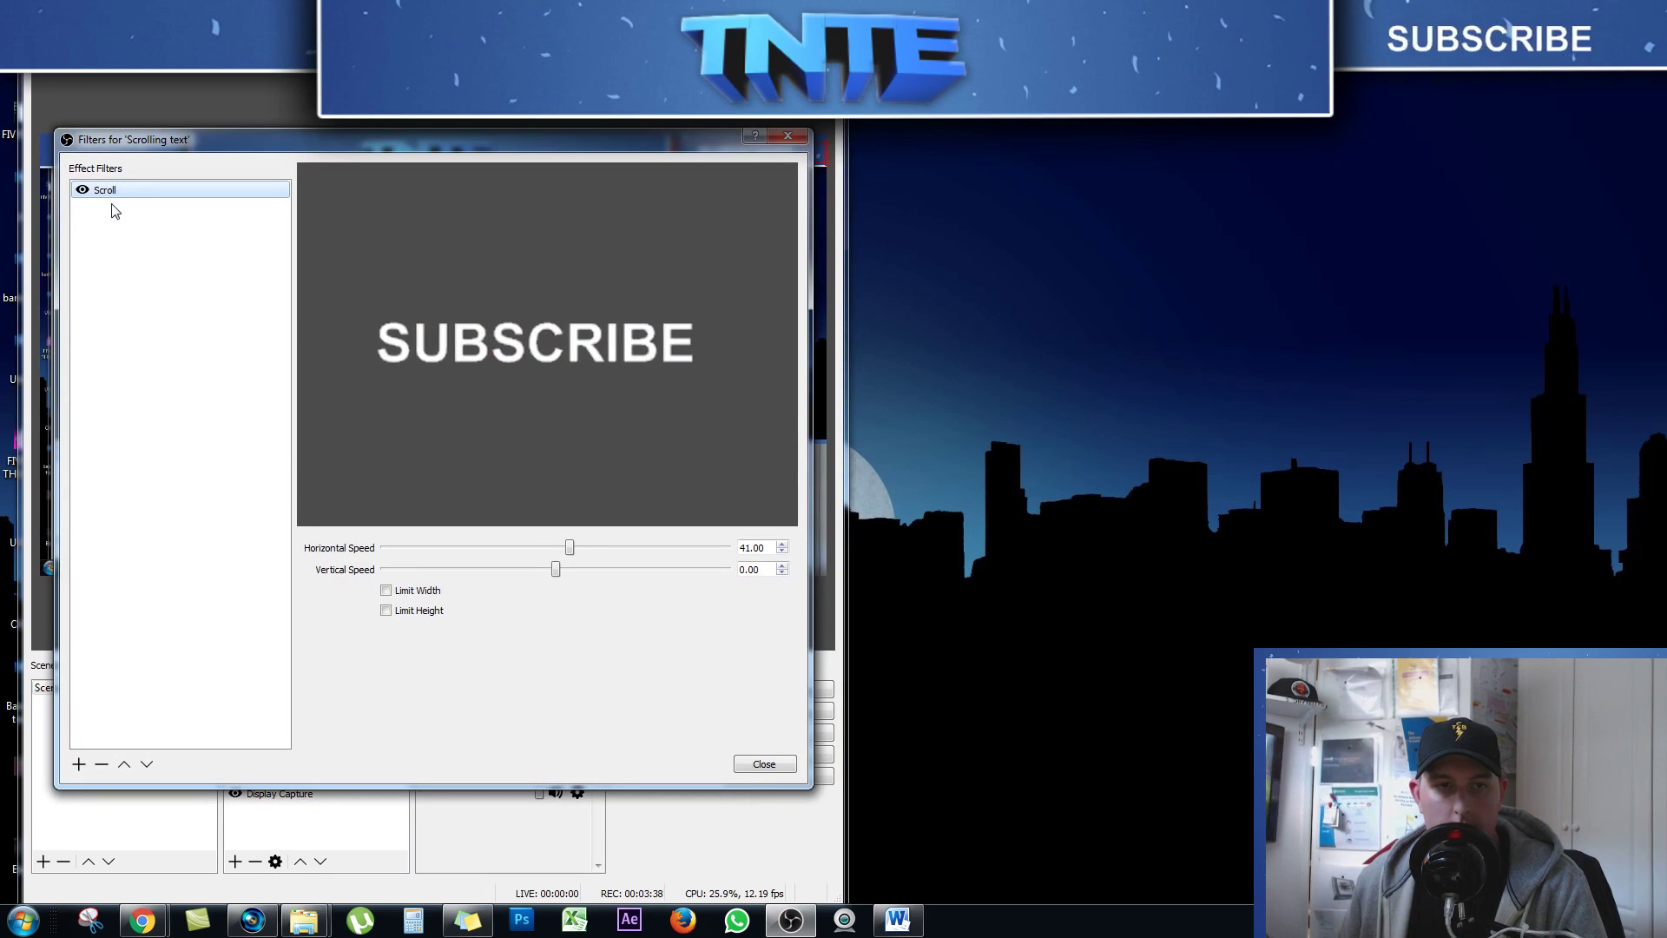
drag(570, 548, 574, 548)
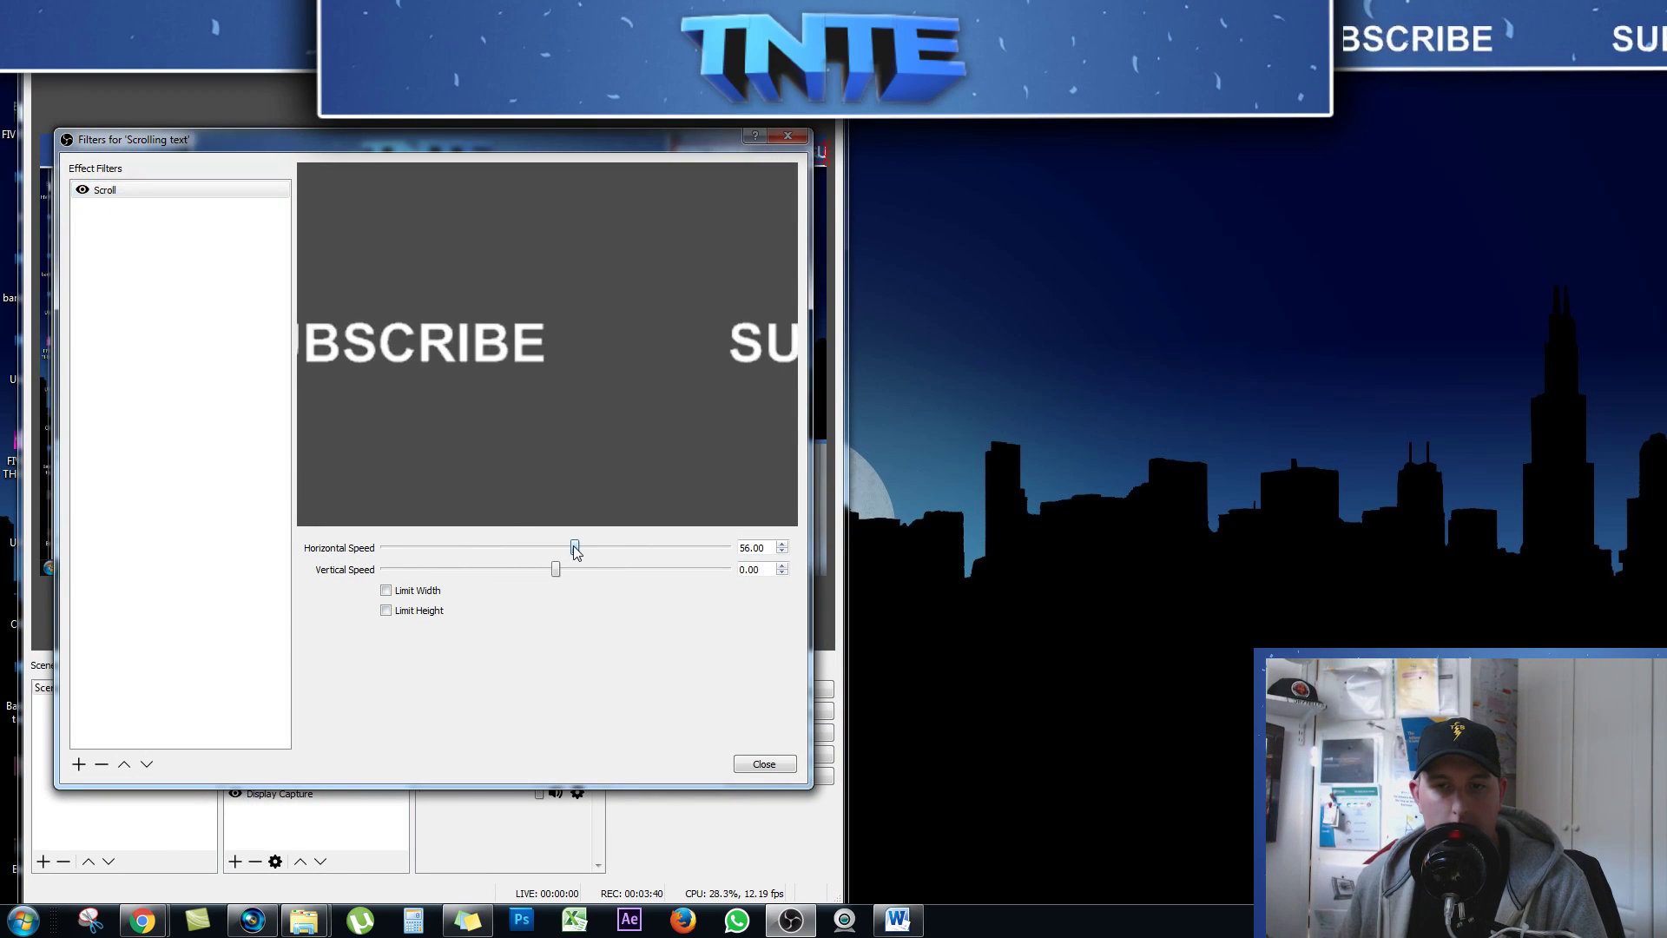
click(764, 763)
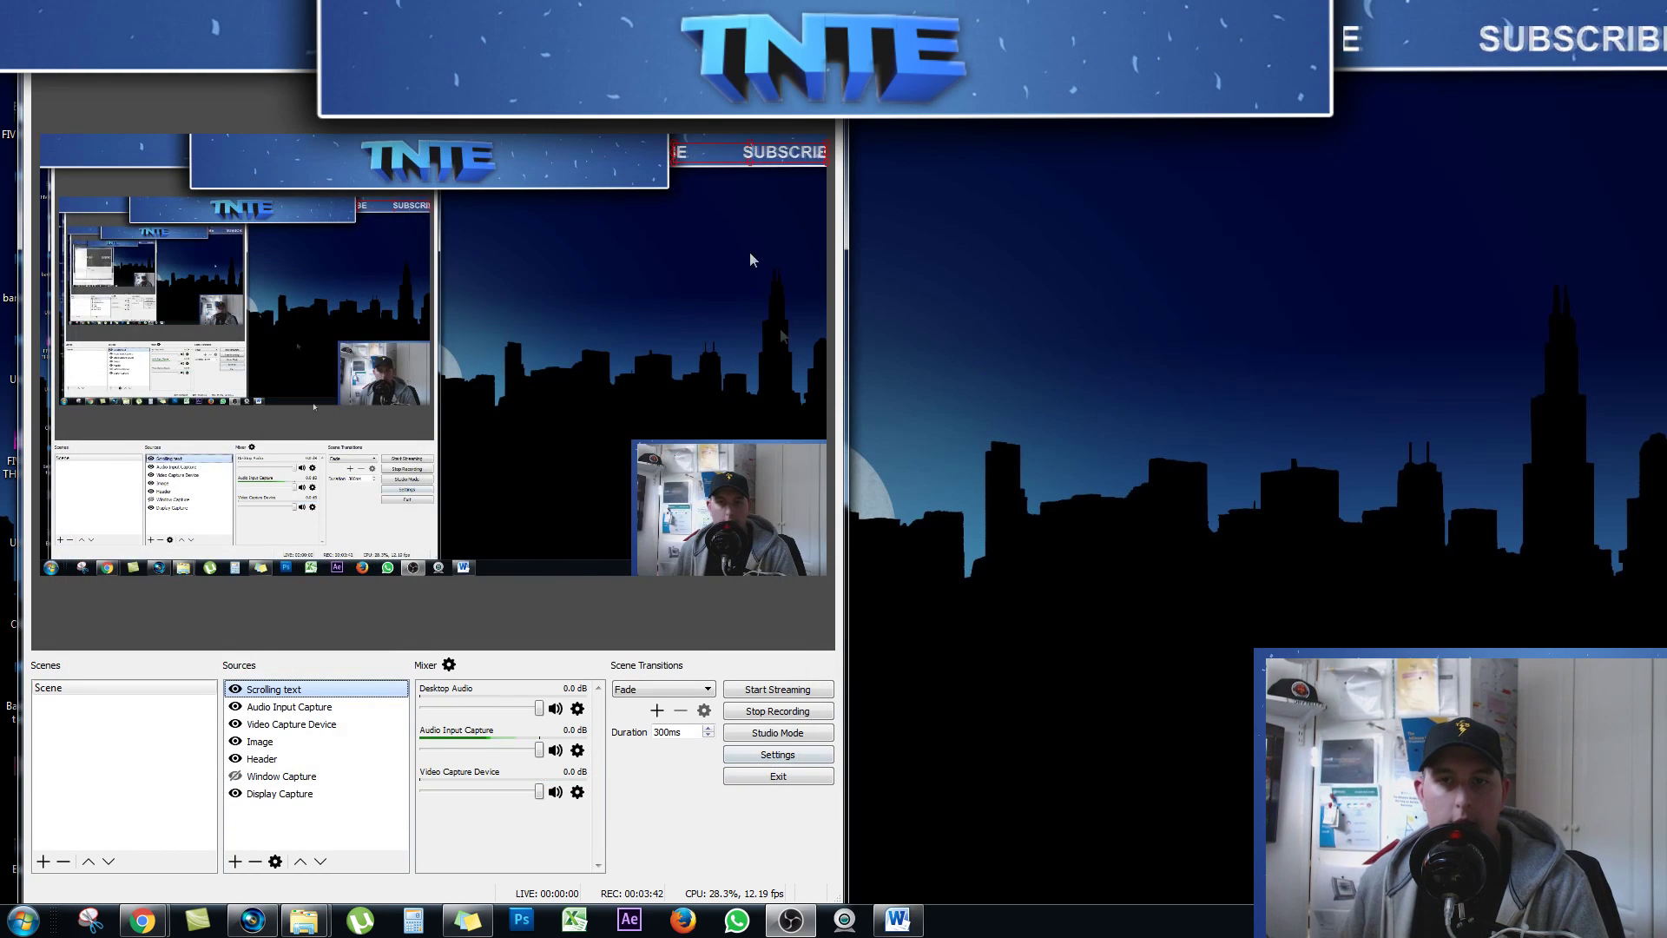
click(723, 179)
click(735, 158)
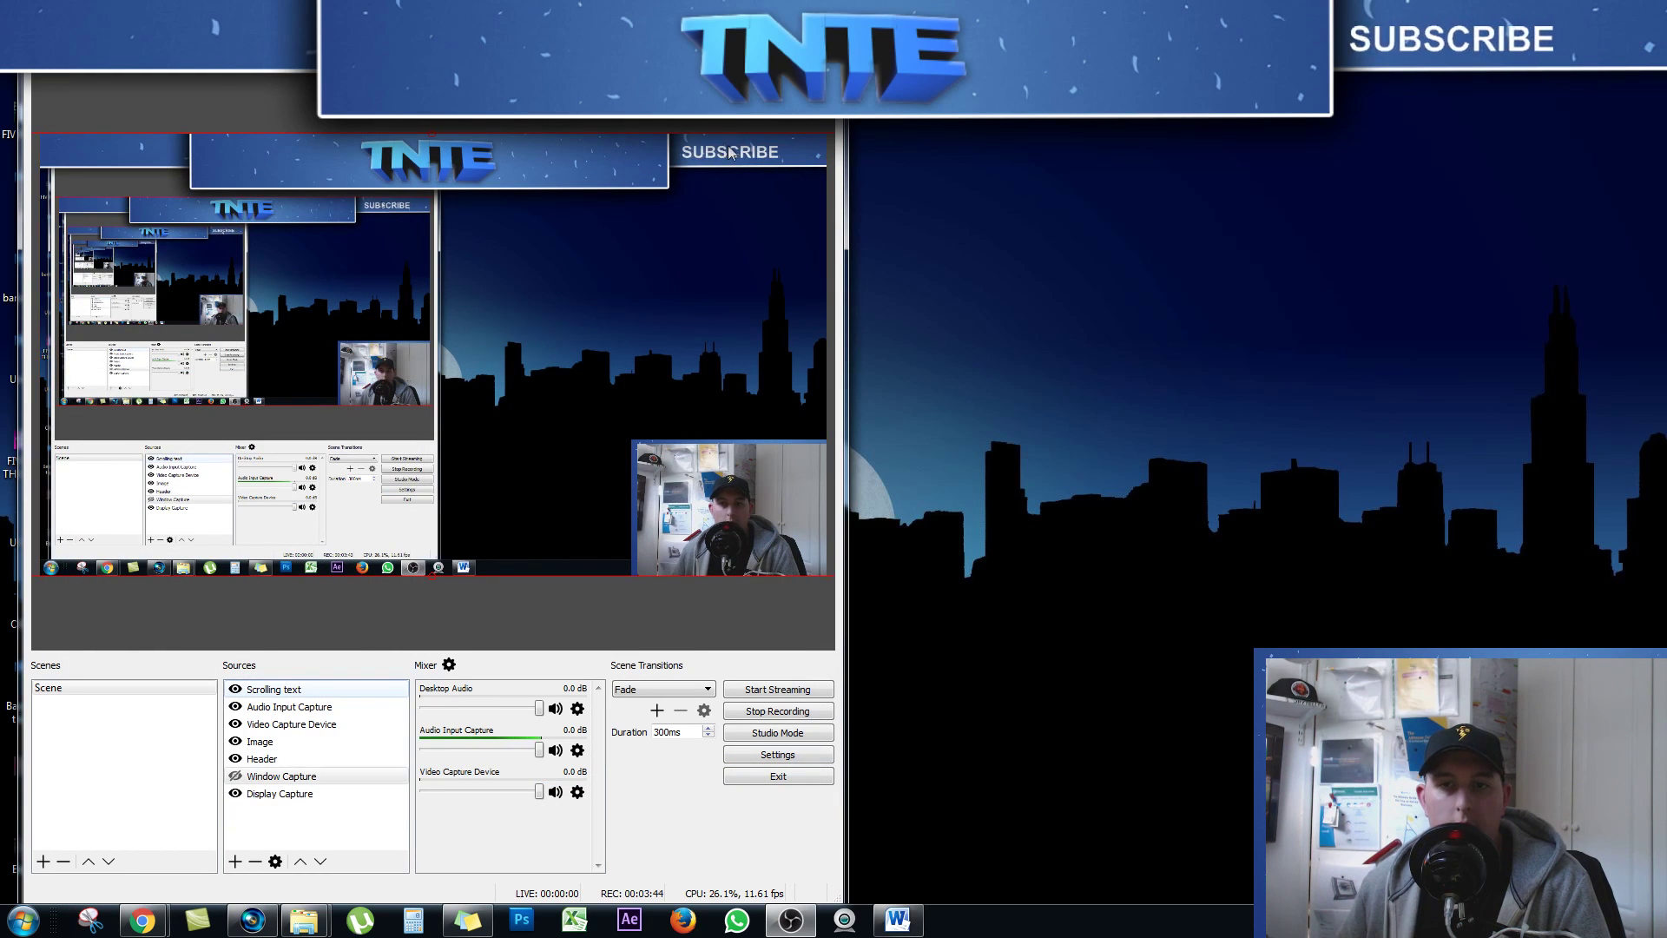